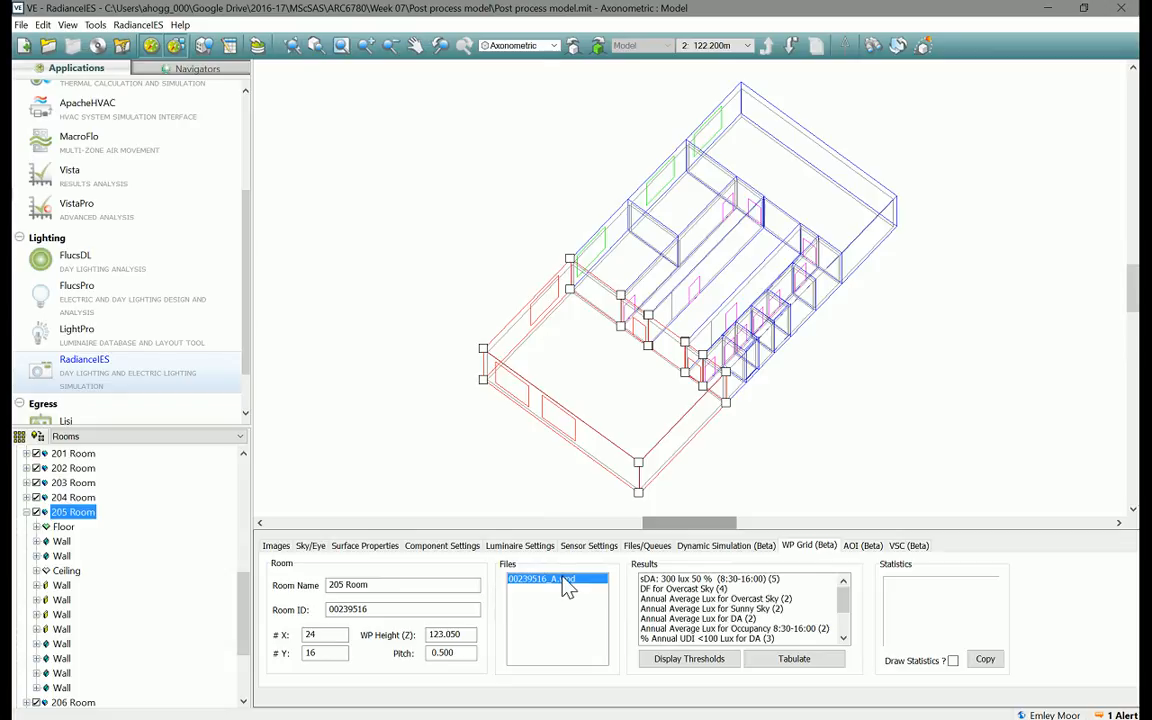
key(ctrl)
key(ctrl)
key(ctrl)
key(ctrl)
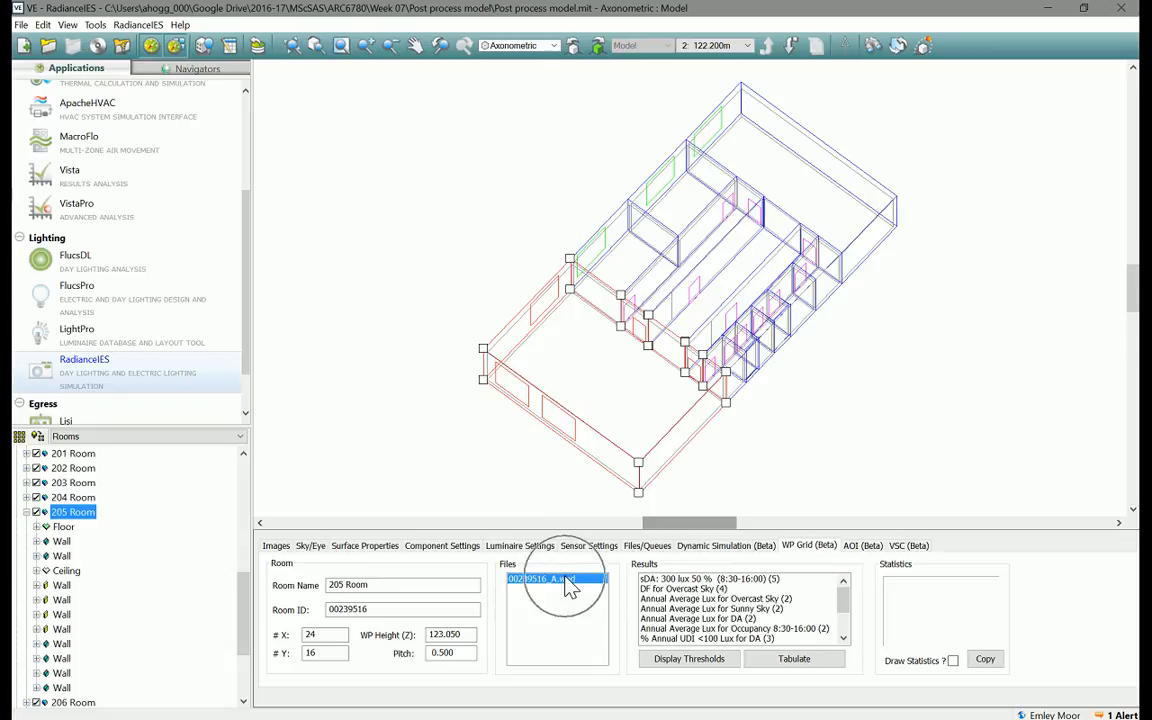
key(ctrl)
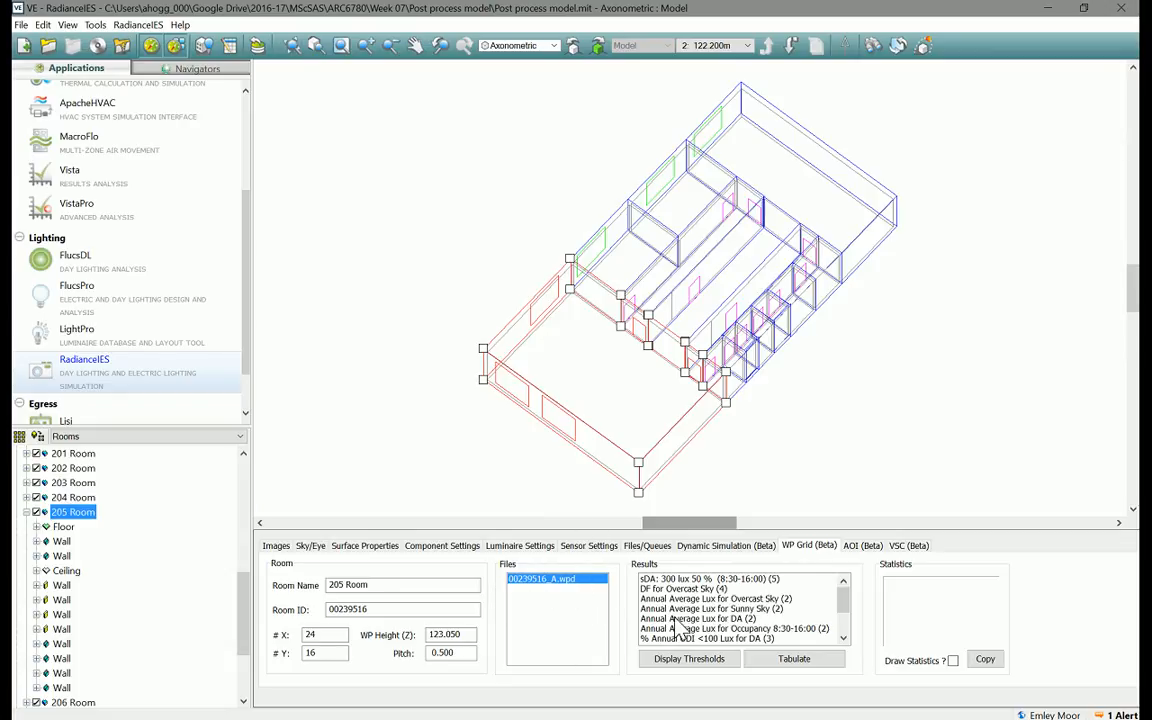
key(ctrl)
- Select 203 Room in the model and open the summary of its dynamic simulation results
click(818, 212)
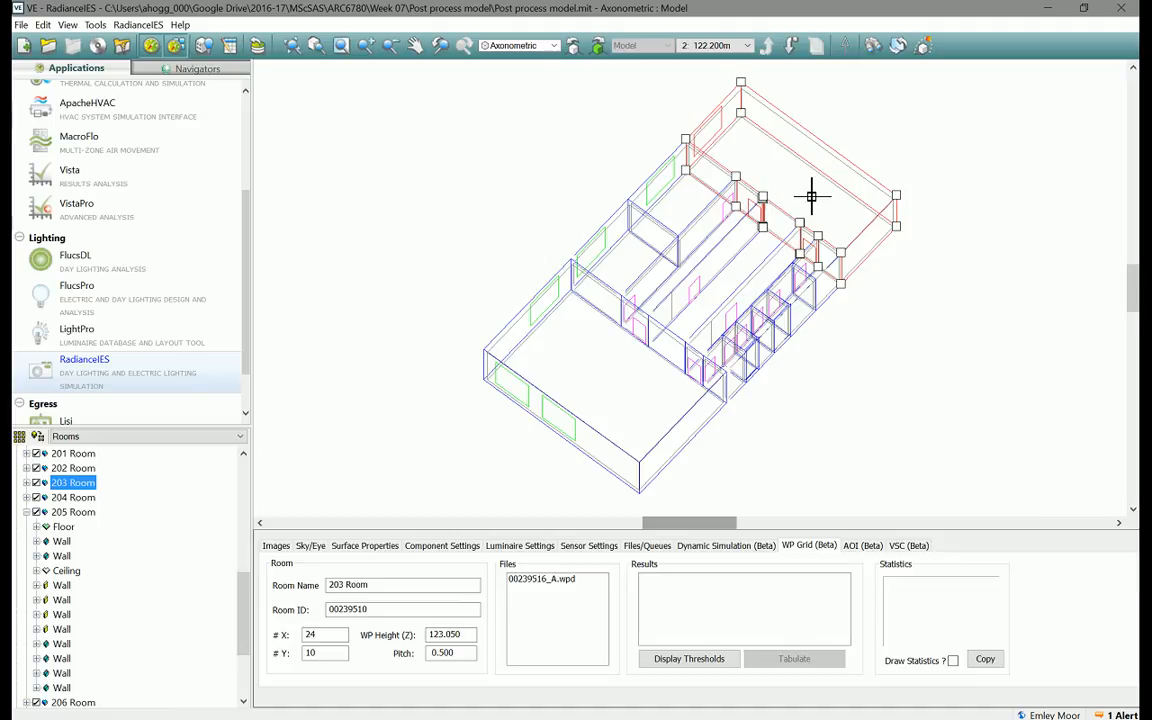
click(725, 550)
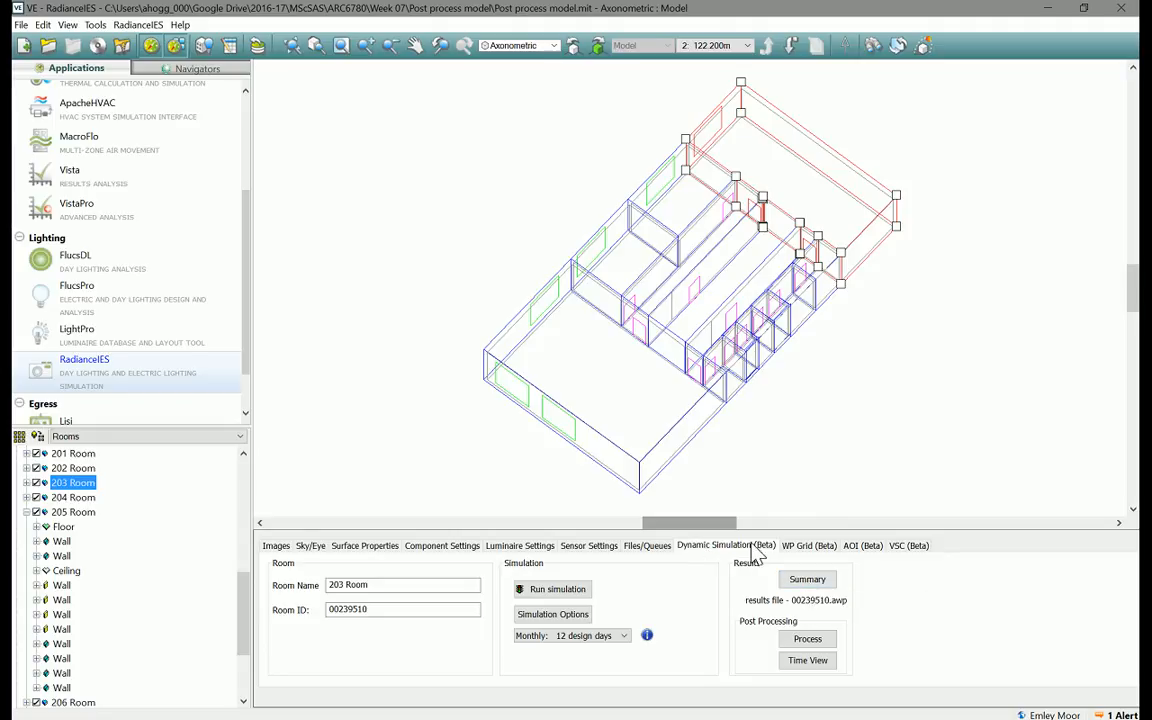
click(807, 582)
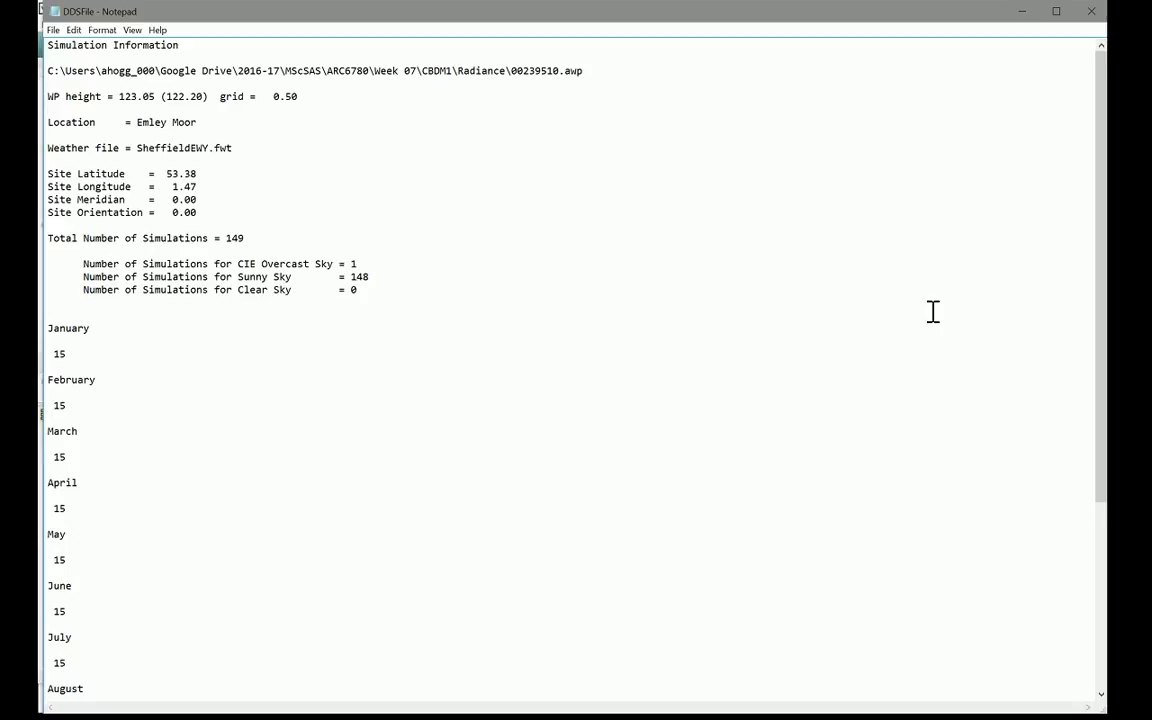
- Read through the simulation summary, from the site and sky details to the list of simulated days per month
drag(1101, 217, 1108, 402)
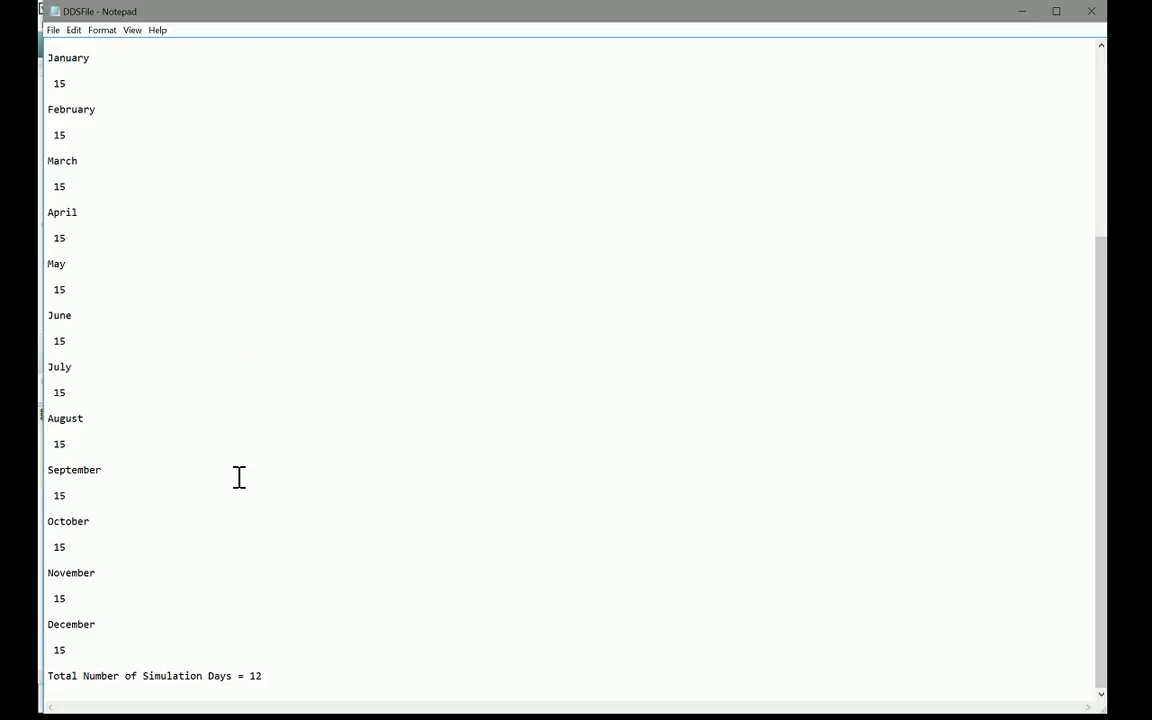
scroll(239, 477, up, 7)
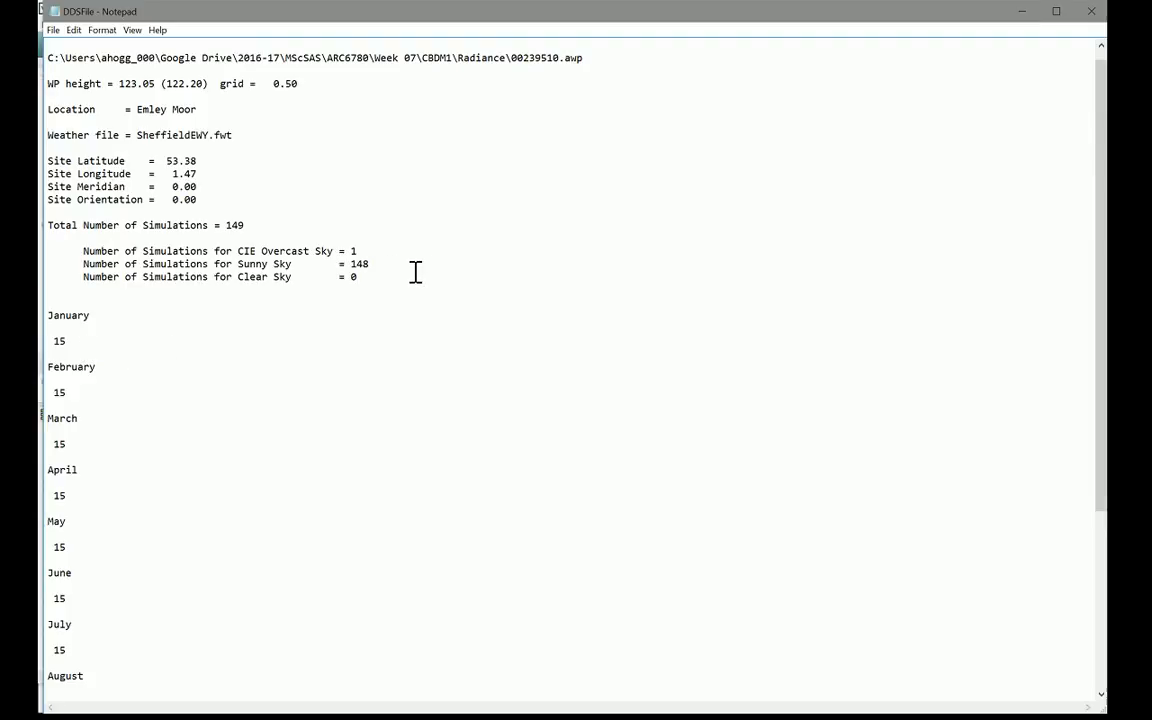
scroll(93, 357, down, 7)
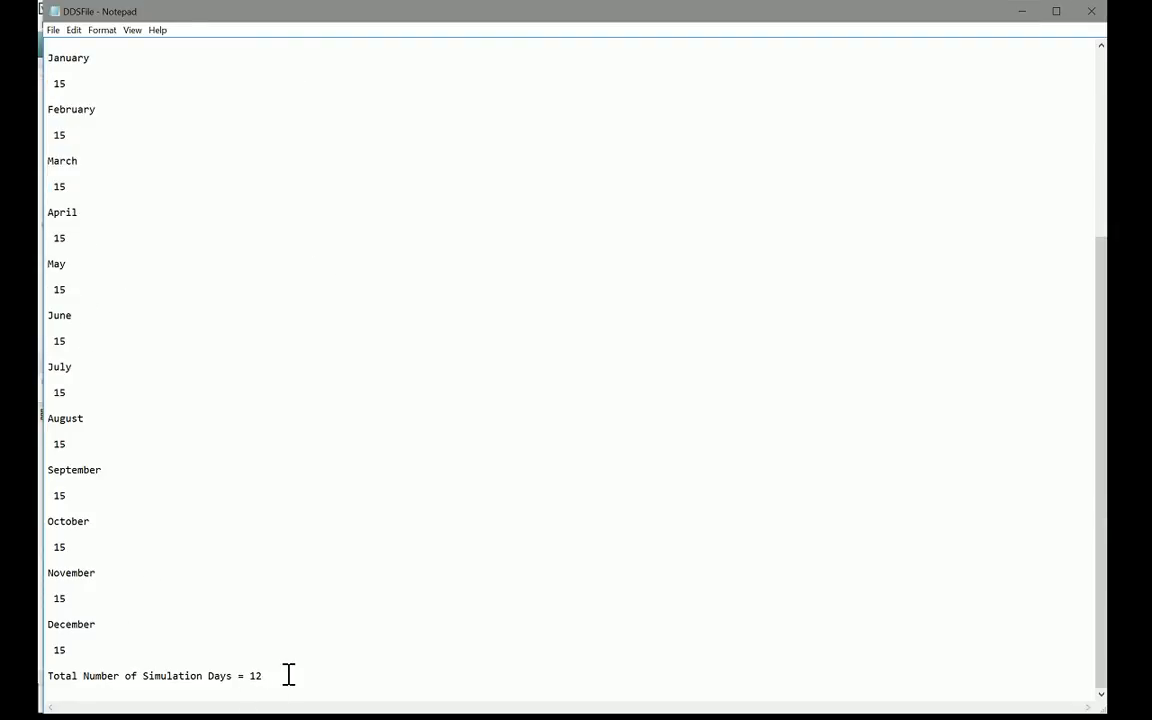
scroll(288, 674, up, 7)
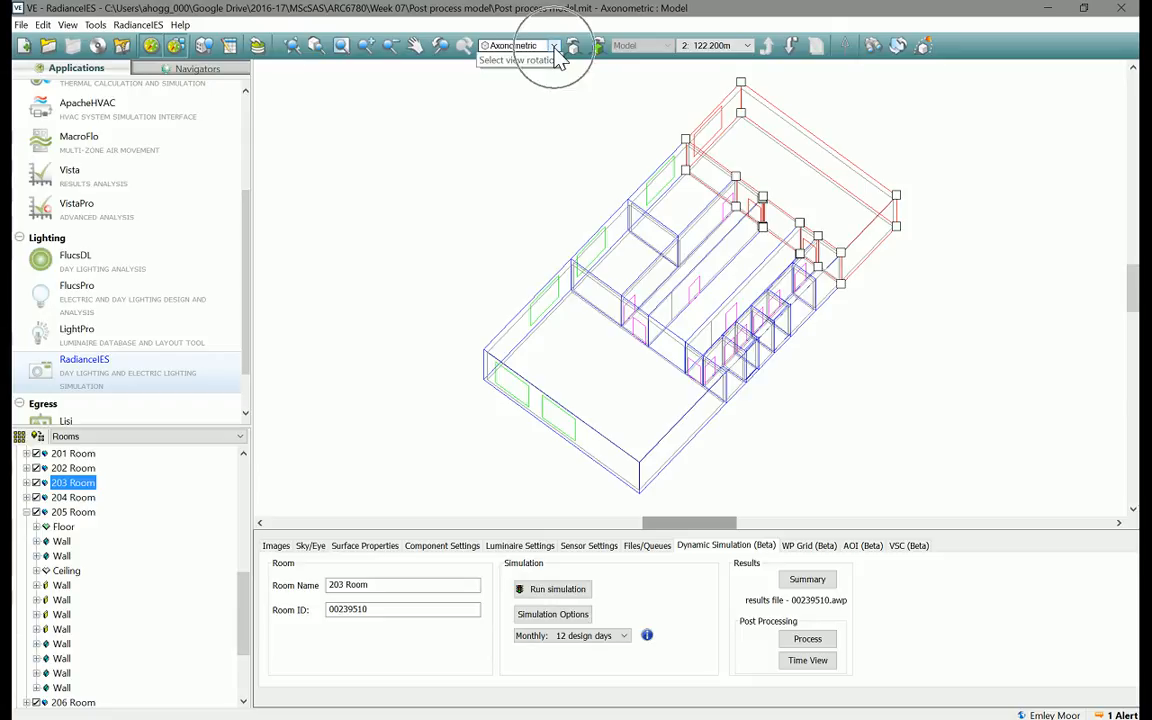
- Display all storeys of the model briefly and return to the storey at 122.200 m
click(749, 46)
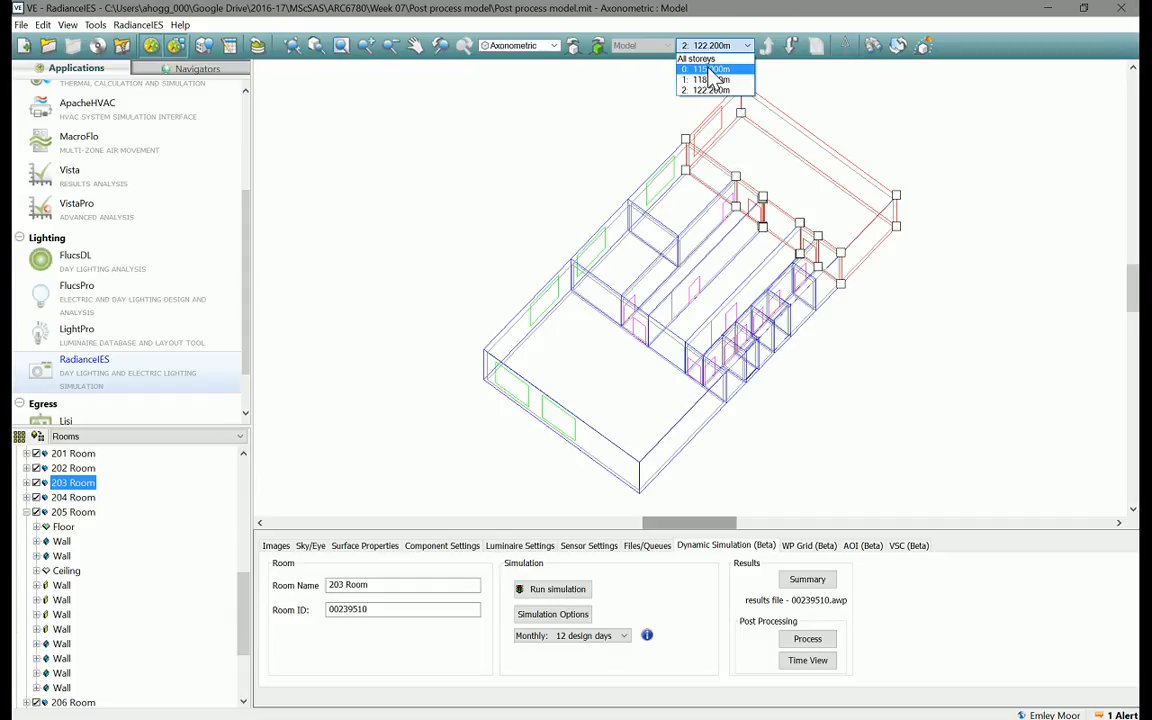
click(700, 58)
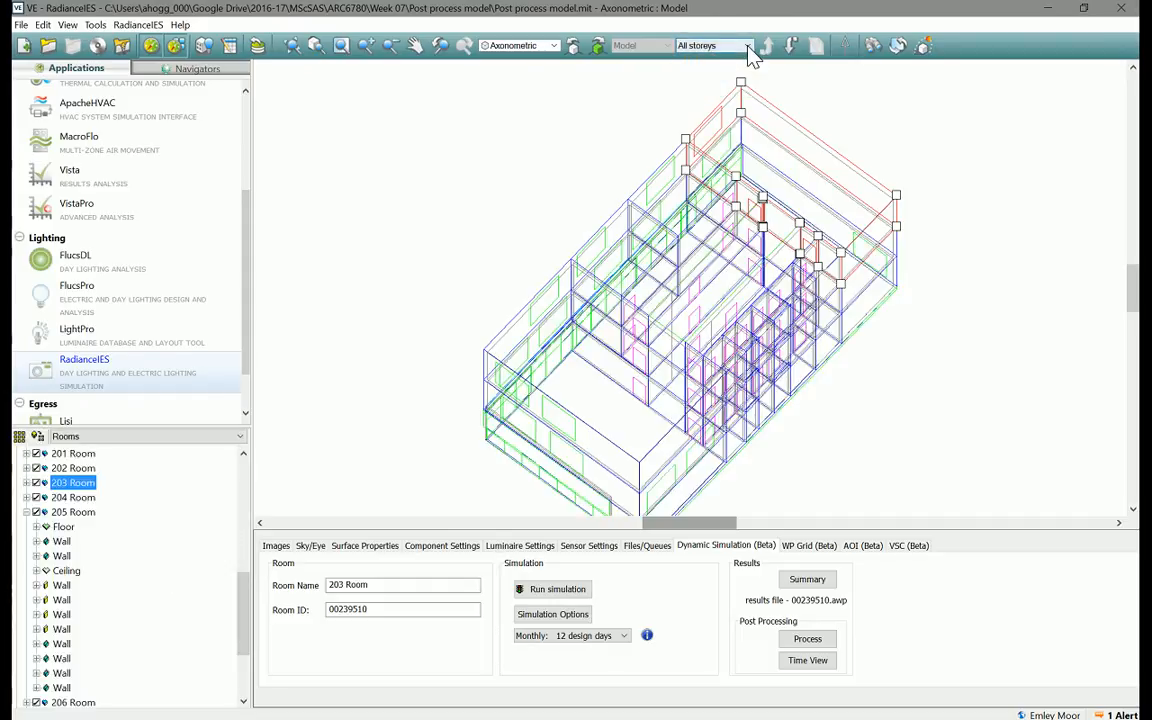
click(749, 45)
click(731, 91)
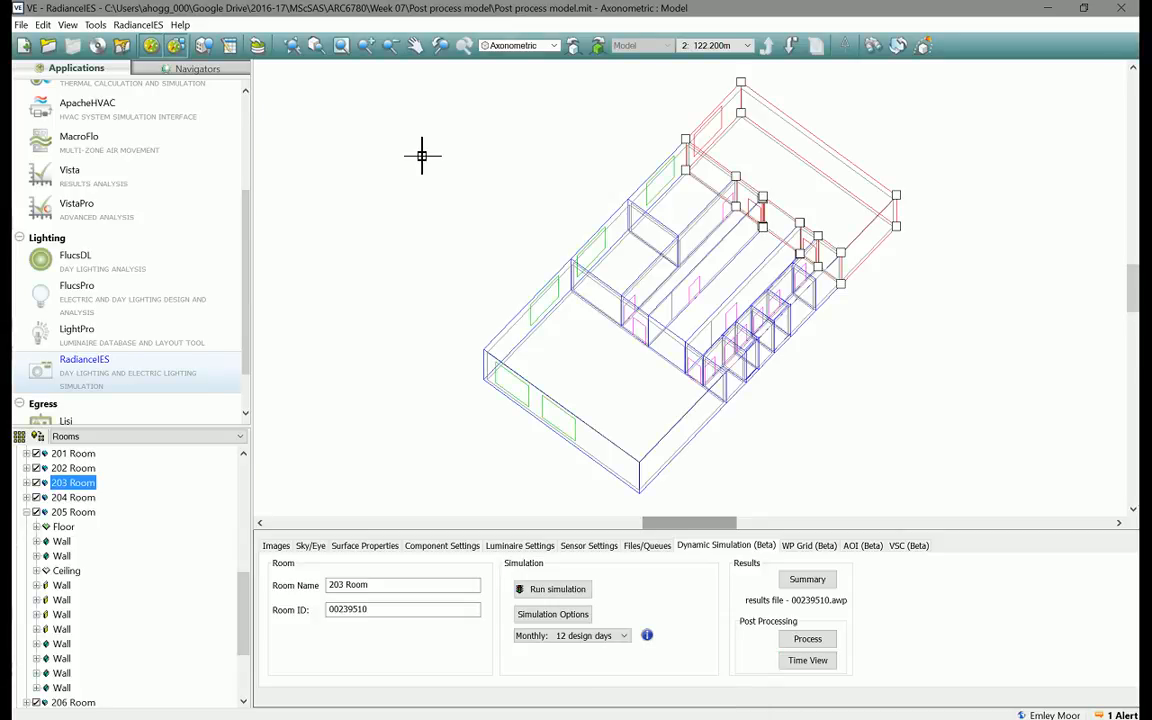
- Check the WP Grid files for 203 Room and open the post-processing of its annual simulation data
click(797, 550)
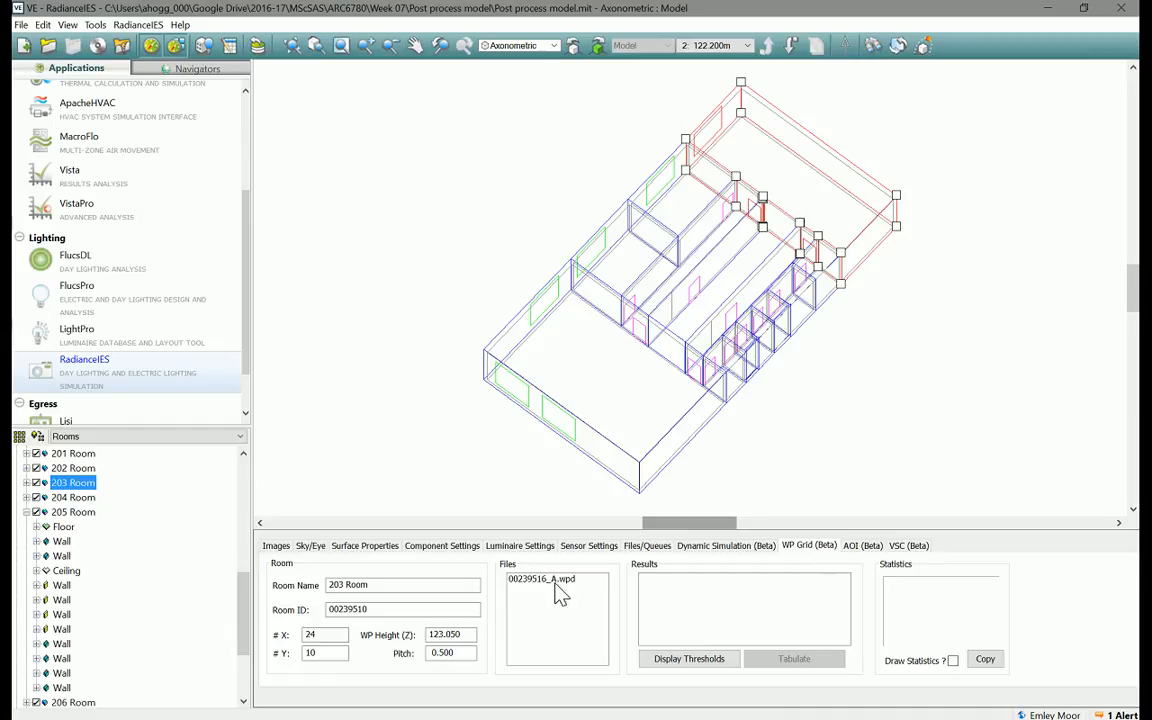
click(732, 546)
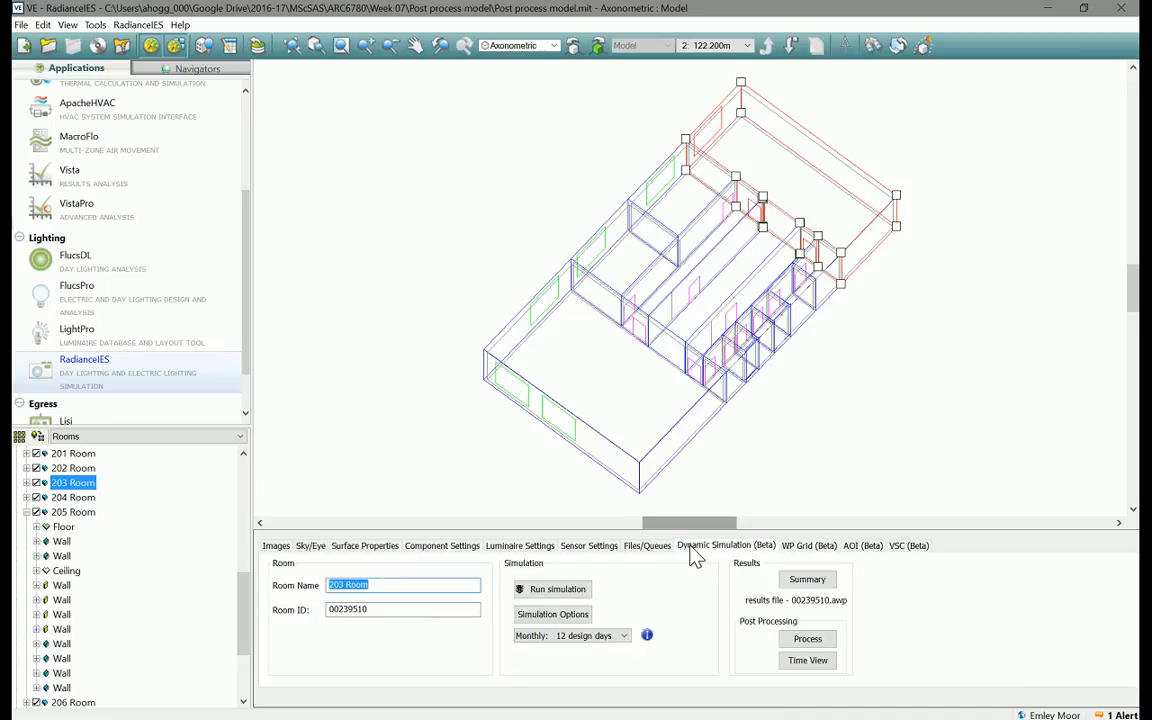
click(805, 641)
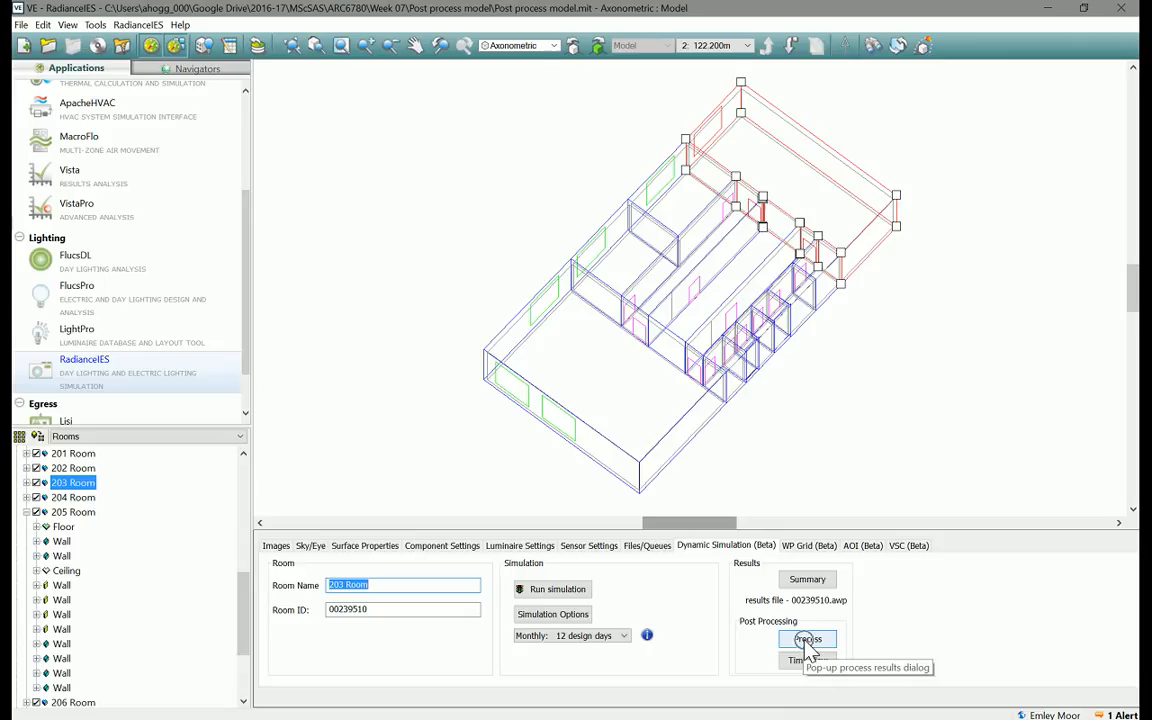
click(807, 640)
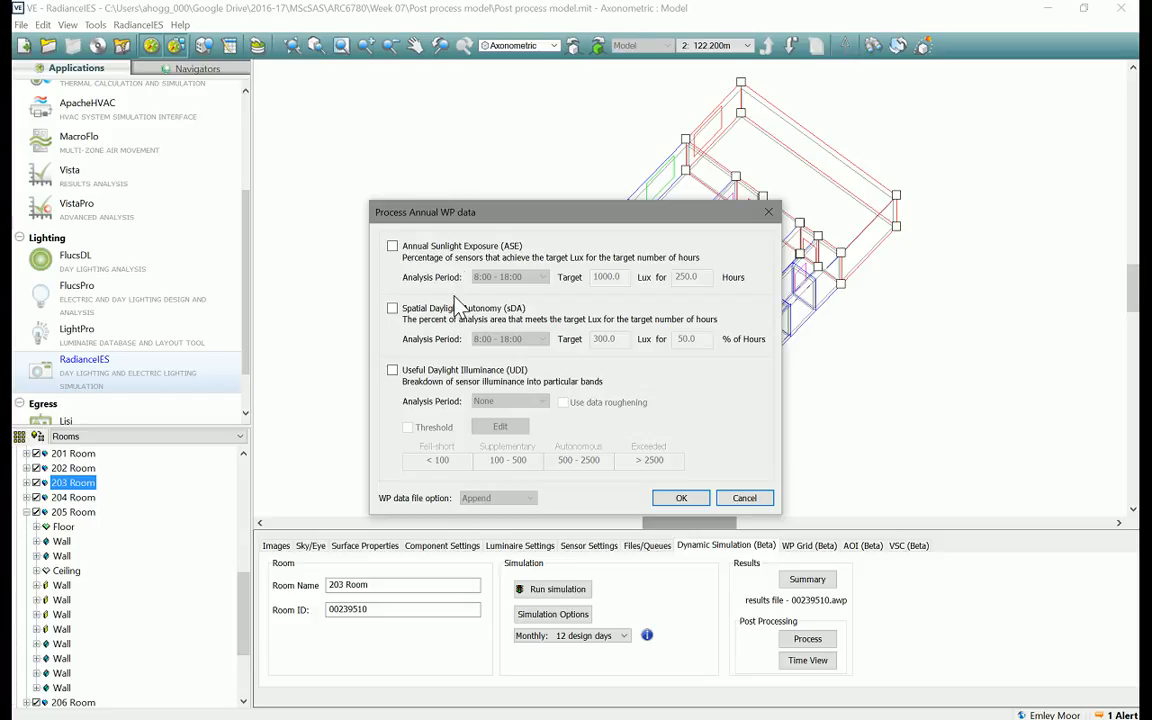
- Enable Annual Sunlight Exposure (ASE) with an 8:30 - 16:00 analysis period
click(392, 247)
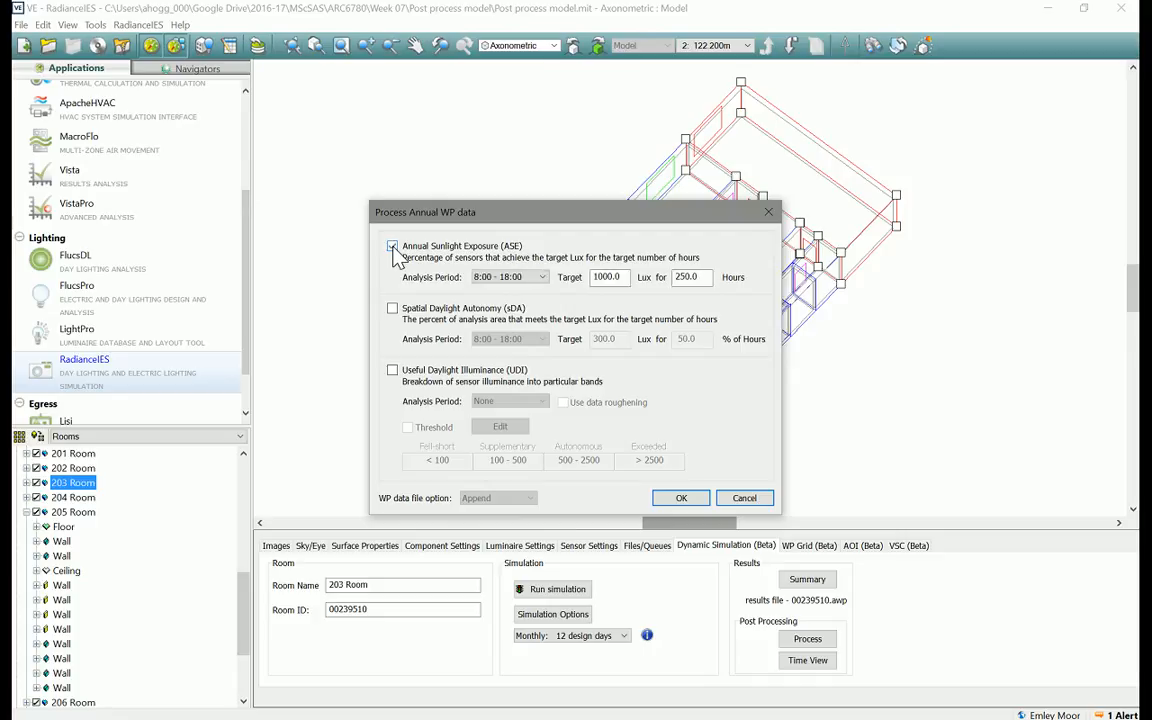
click(543, 279)
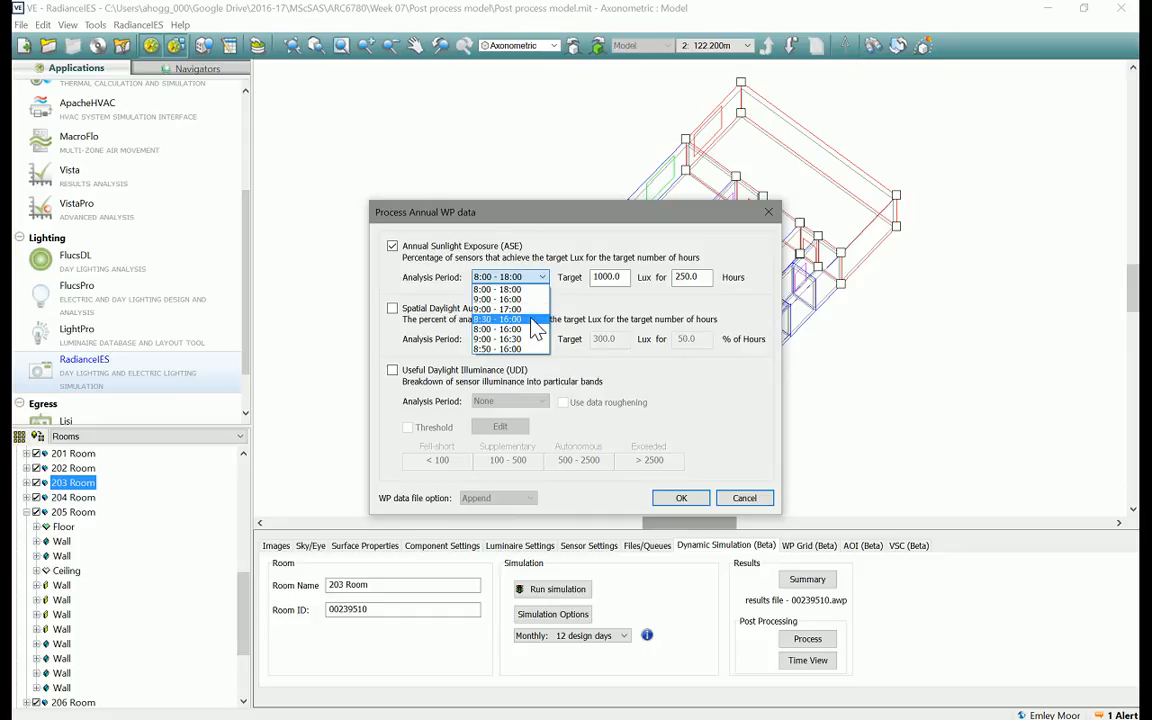
click(531, 320)
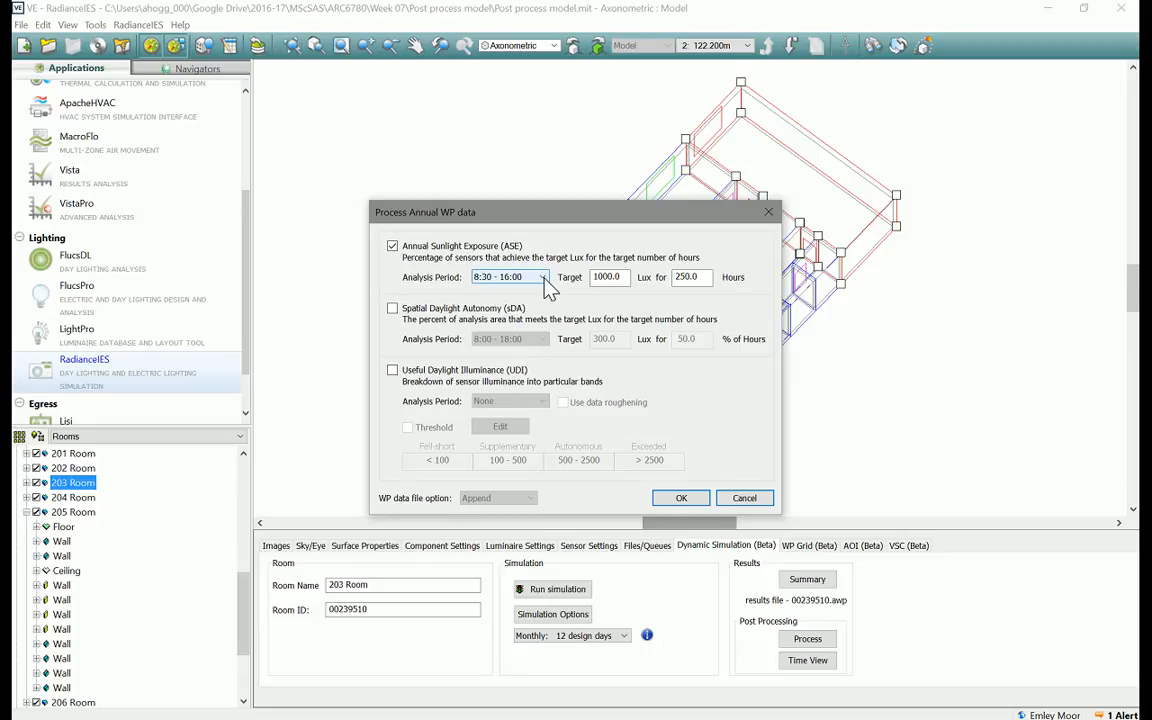
click(543, 279)
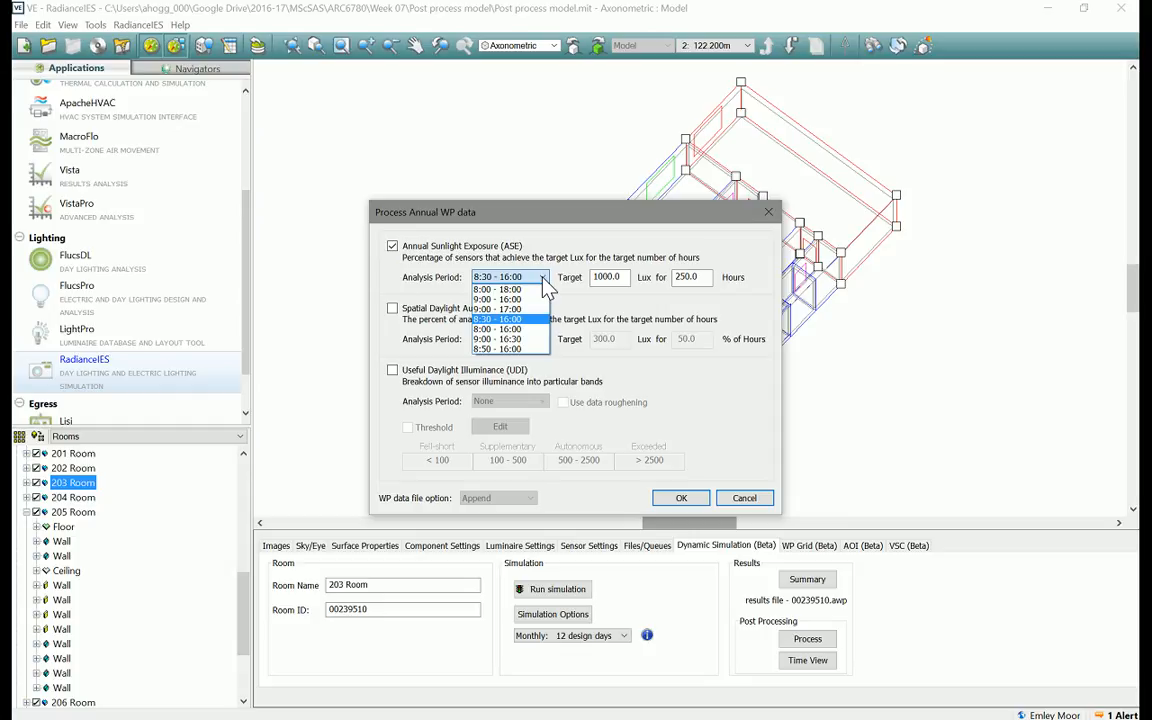
click(545, 282)
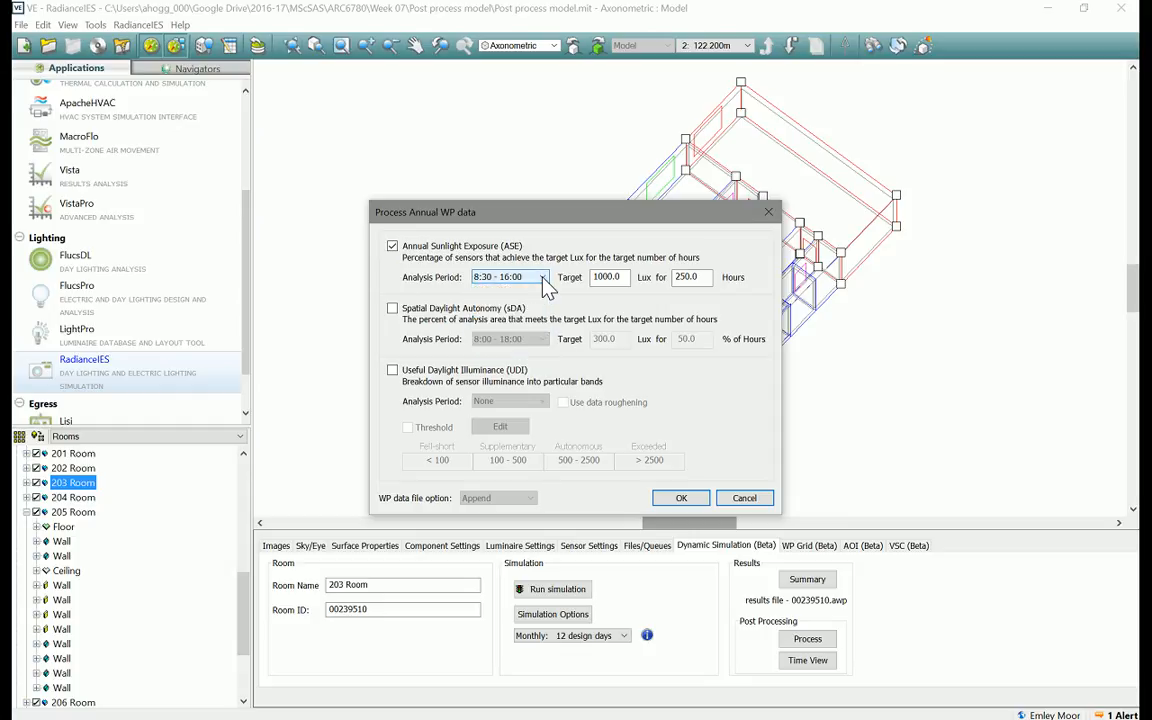
click(612, 277)
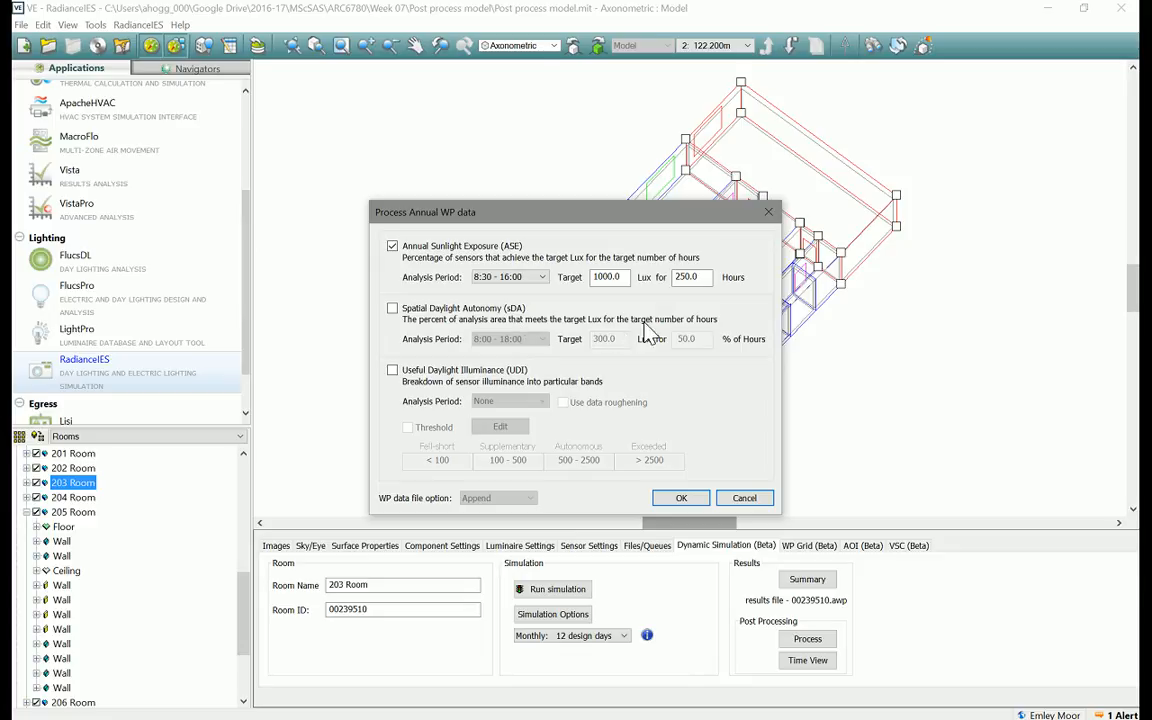
- Enable Spatial Daylight Autonomy (sDA) with an 8:30 - 16:00 analysis period
click(394, 311)
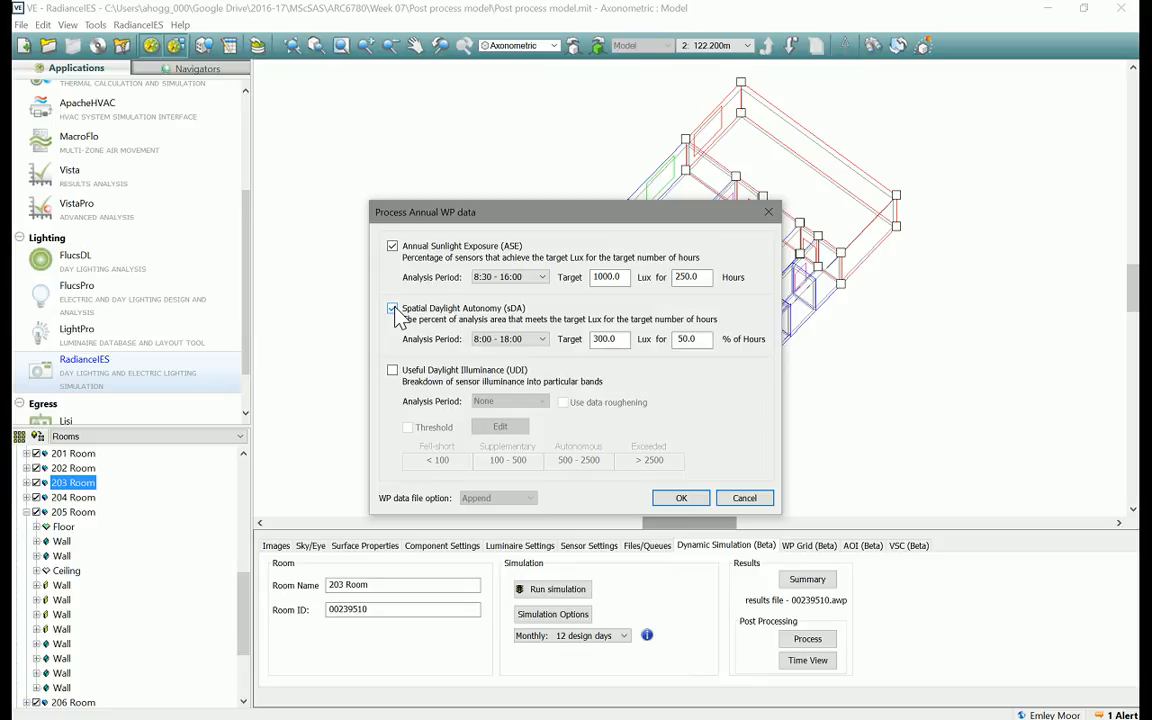
click(543, 340)
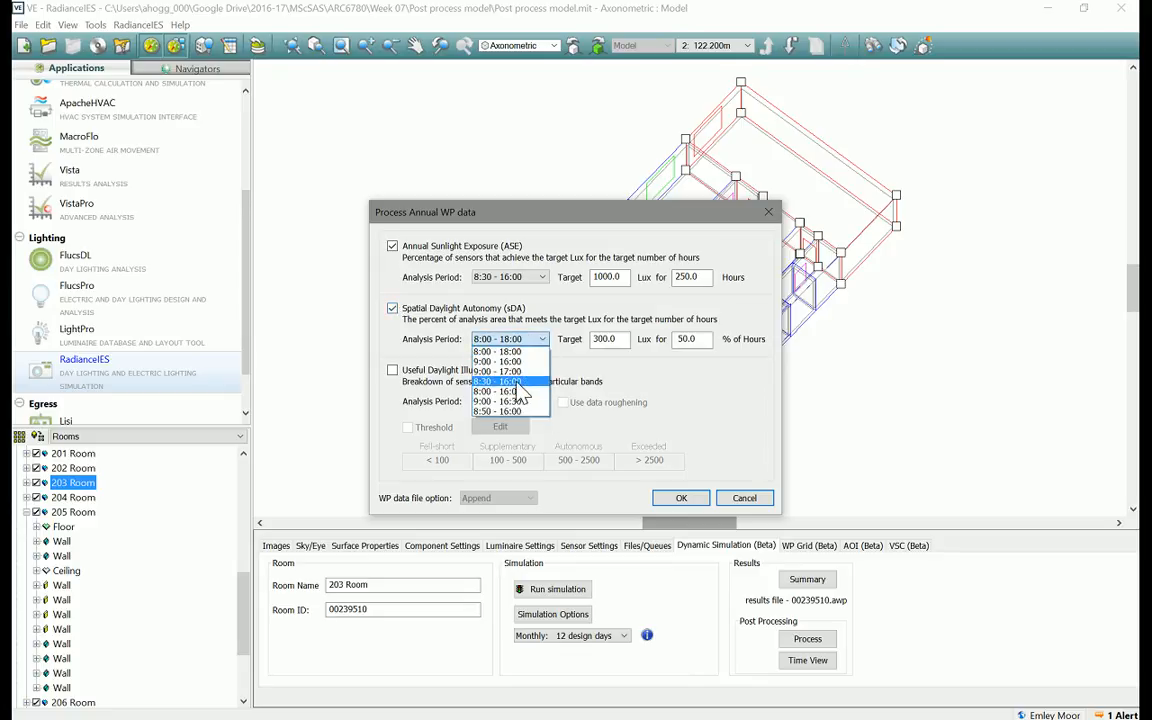
click(517, 382)
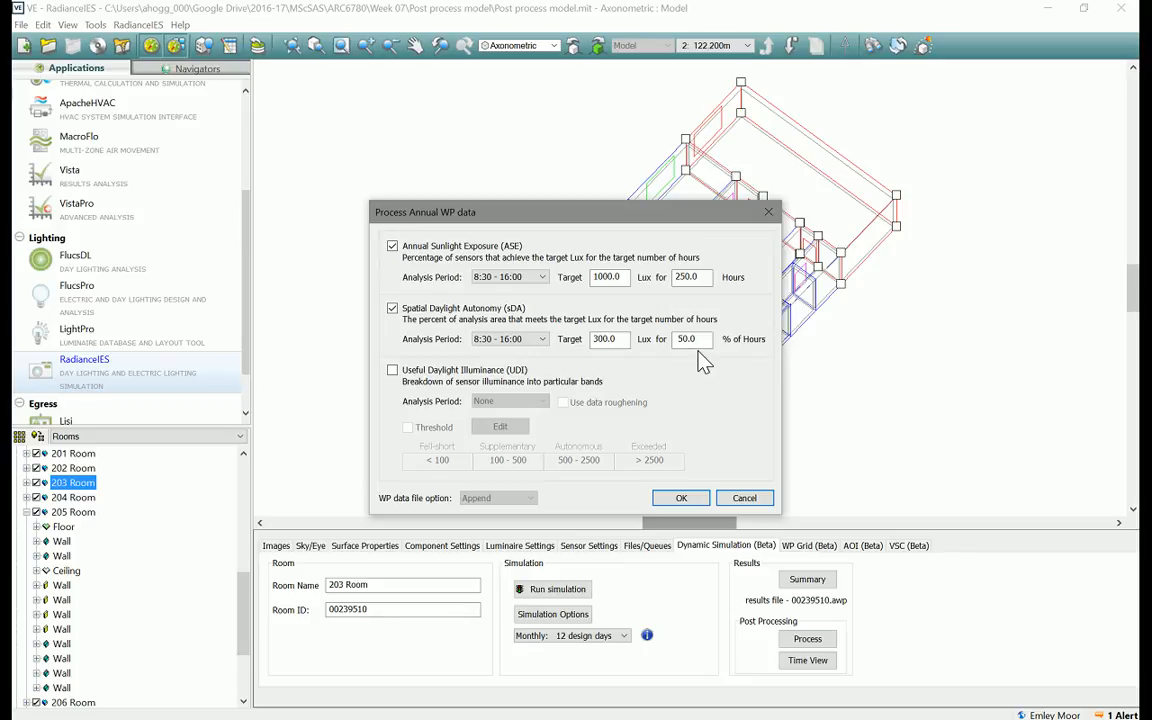
- Enable Useful Daylight Illuminance (UDI) with an 8:30 - 16:00 analysis period and thresholds switched on
click(393, 371)
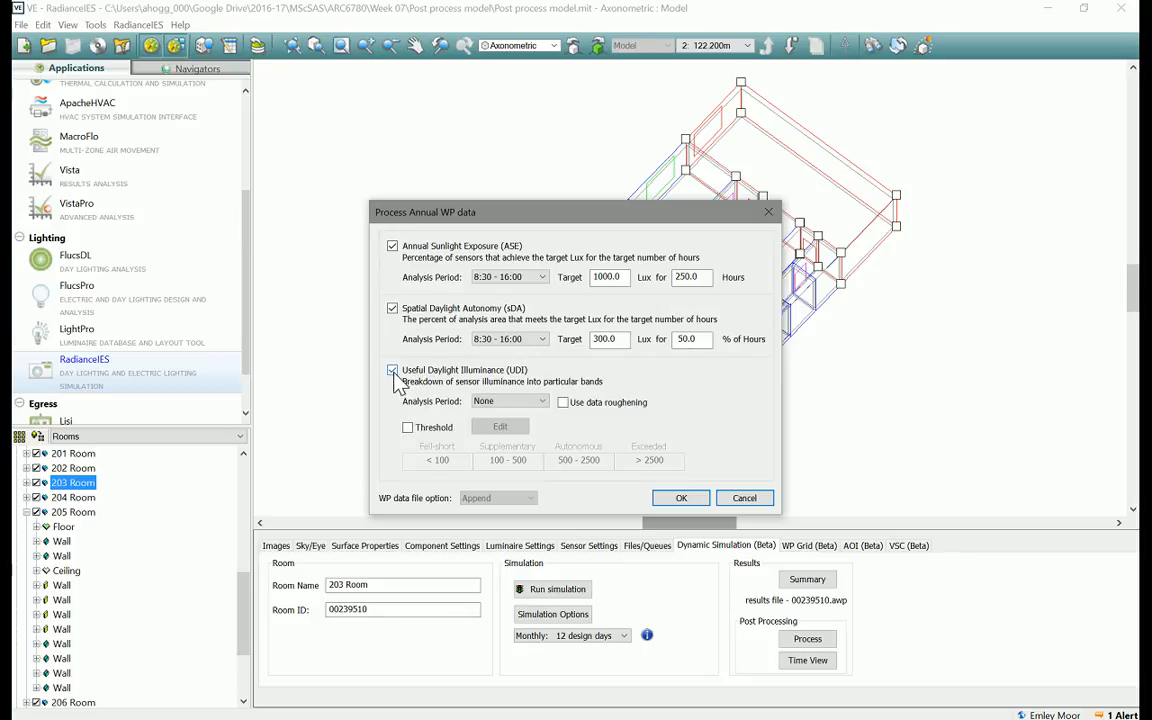
click(543, 403)
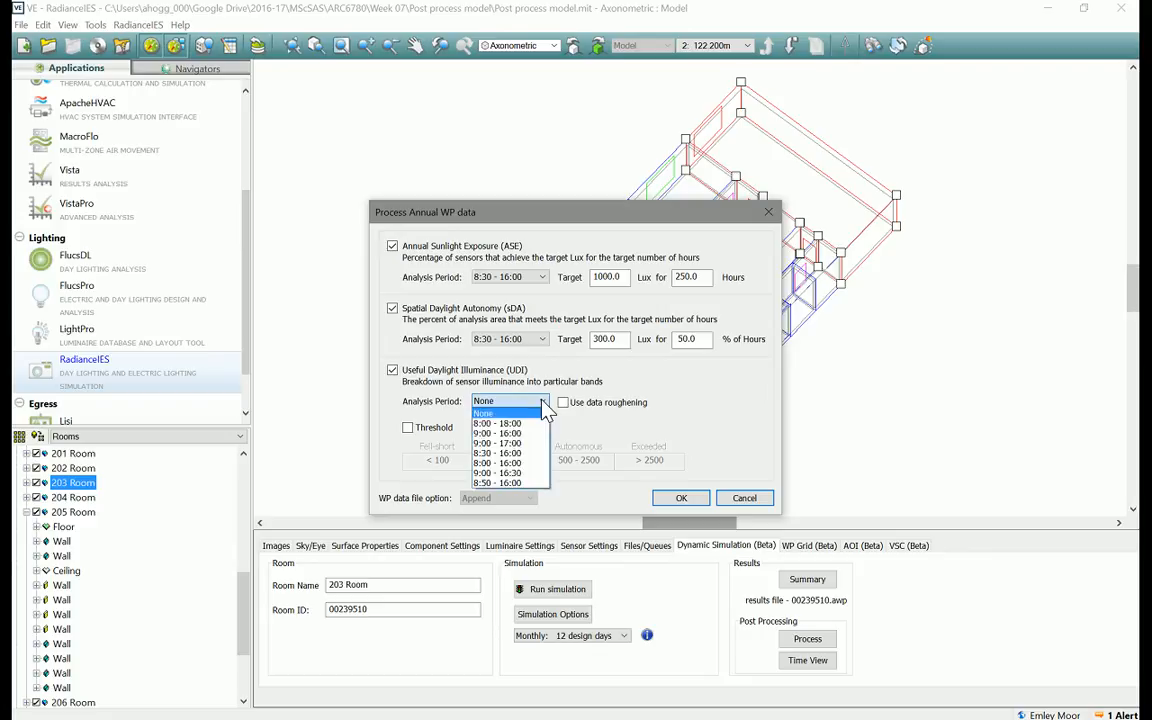
click(511, 456)
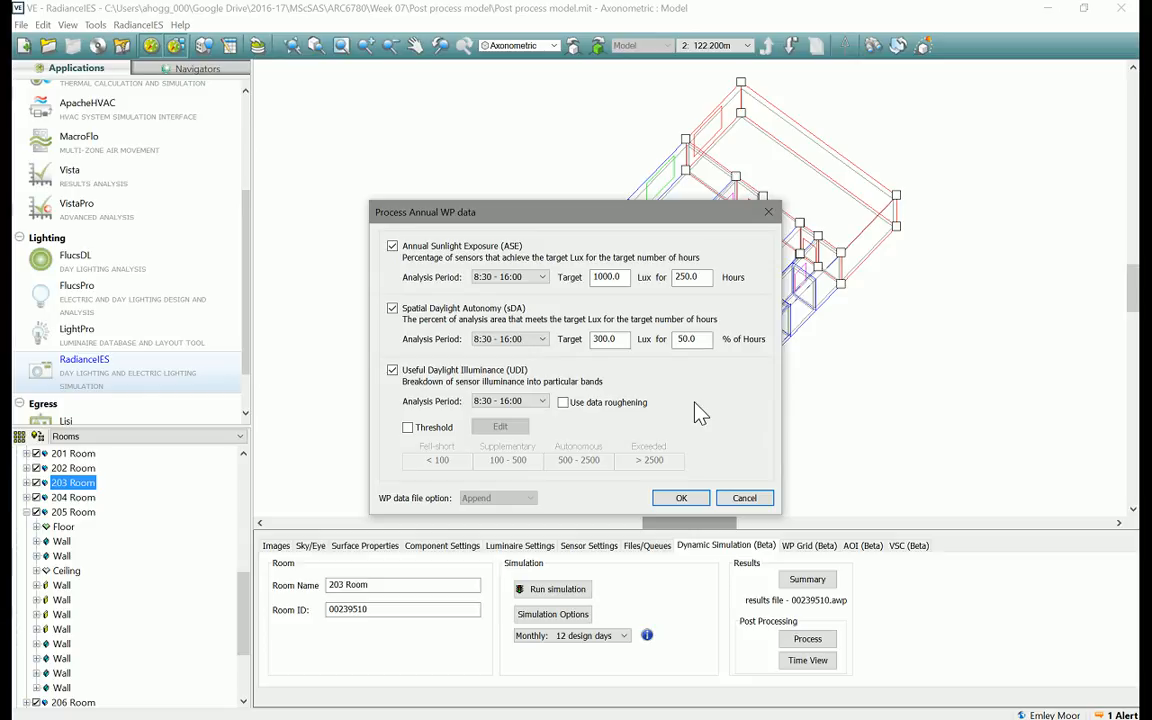
click(408, 430)
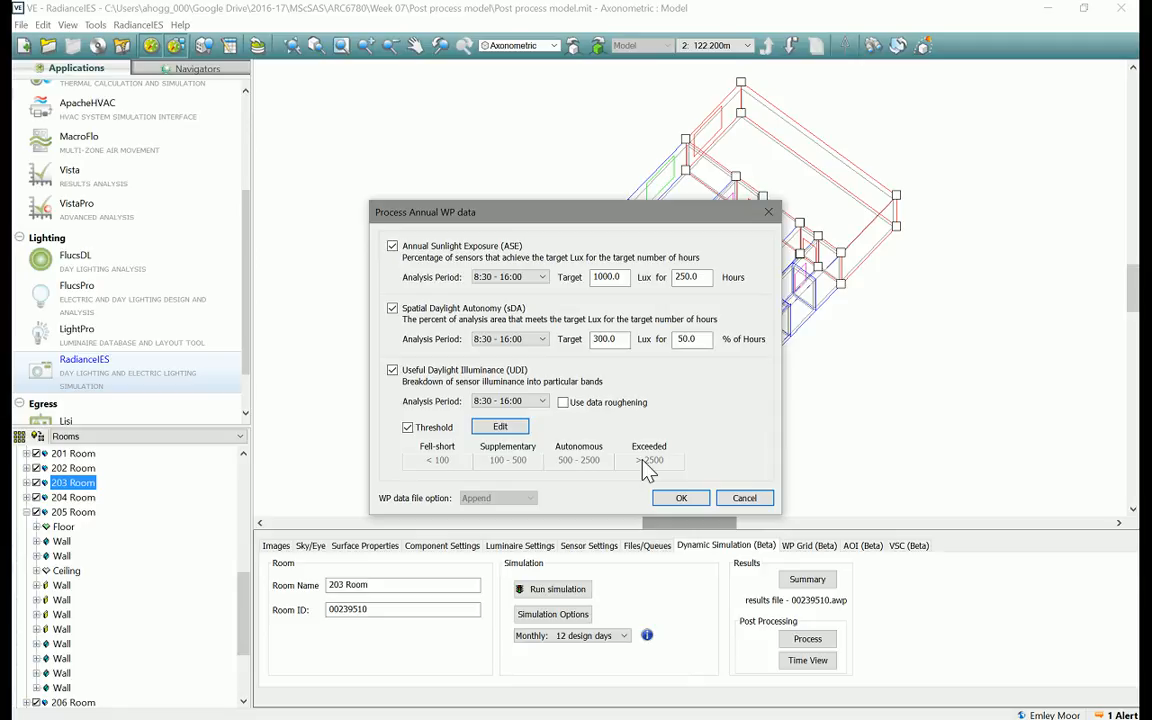
- Edit the UDI thresholds by disabling High and setting Medium to 3000 lux, and process the room's annual data
click(495, 427)
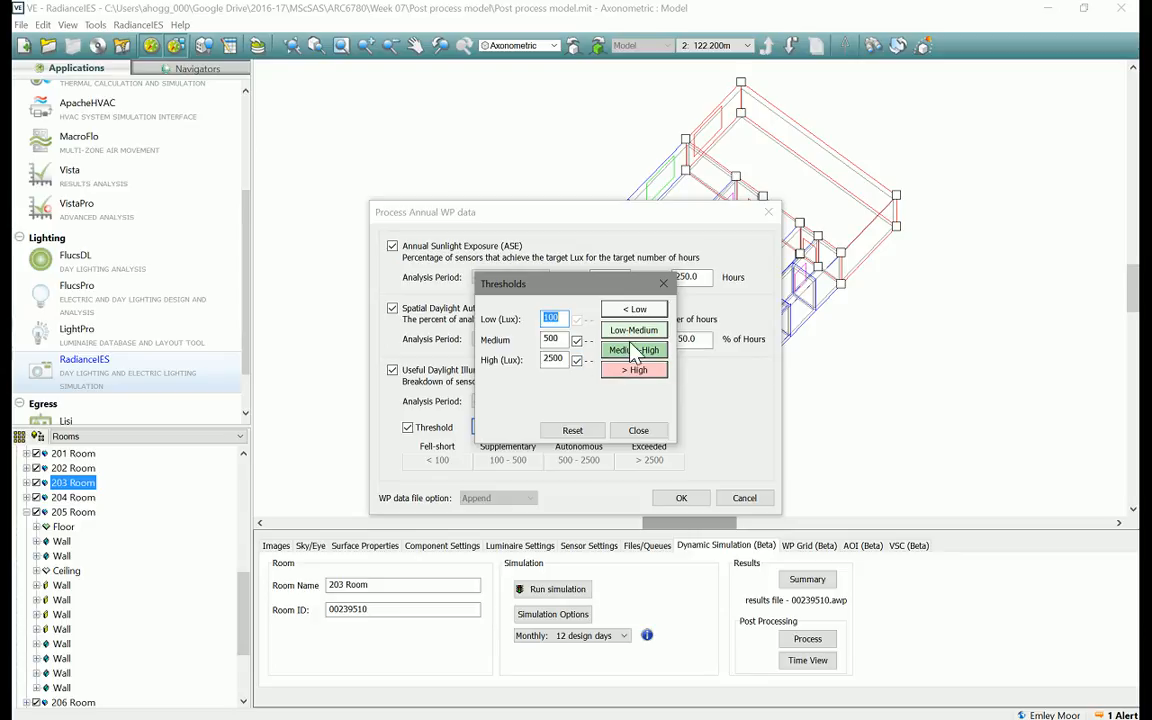
click(577, 361)
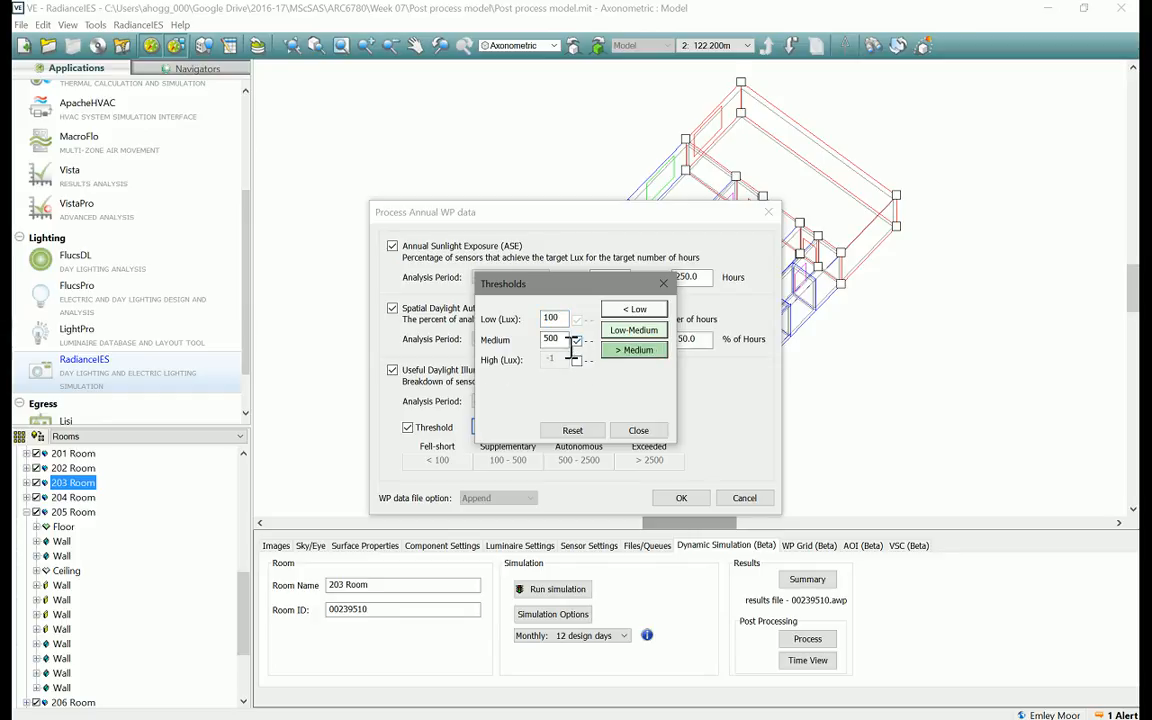
double_click(553, 340)
text(3000)
click(560, 318)
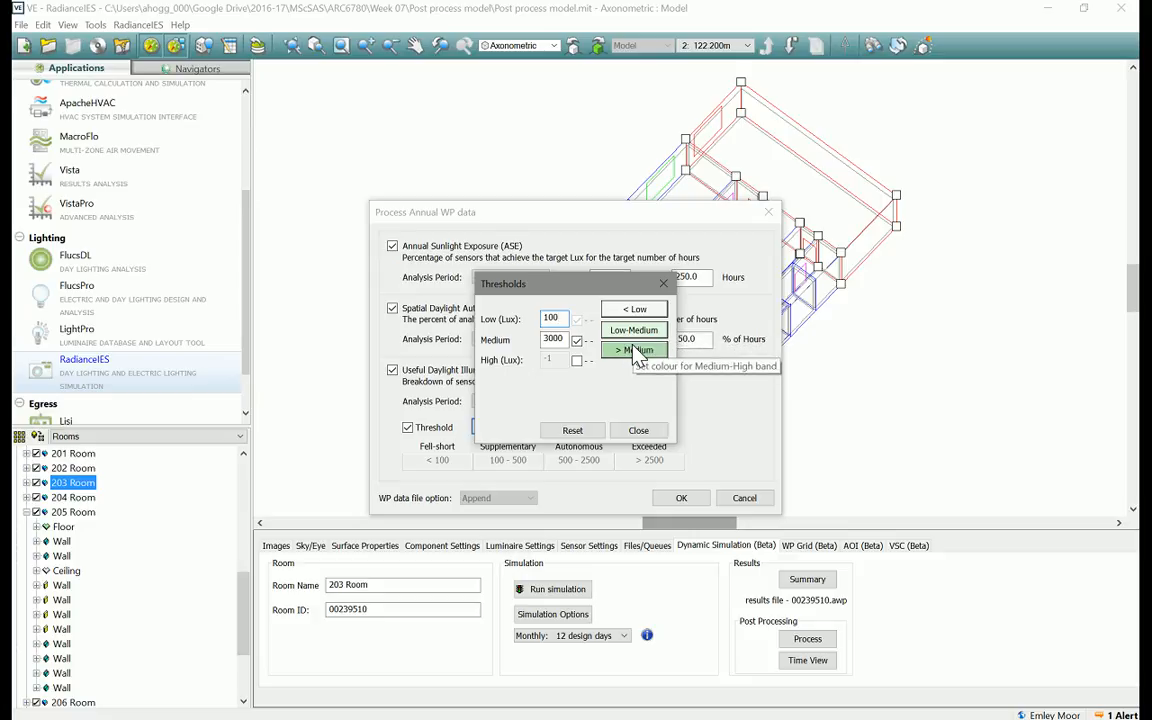
click(635, 431)
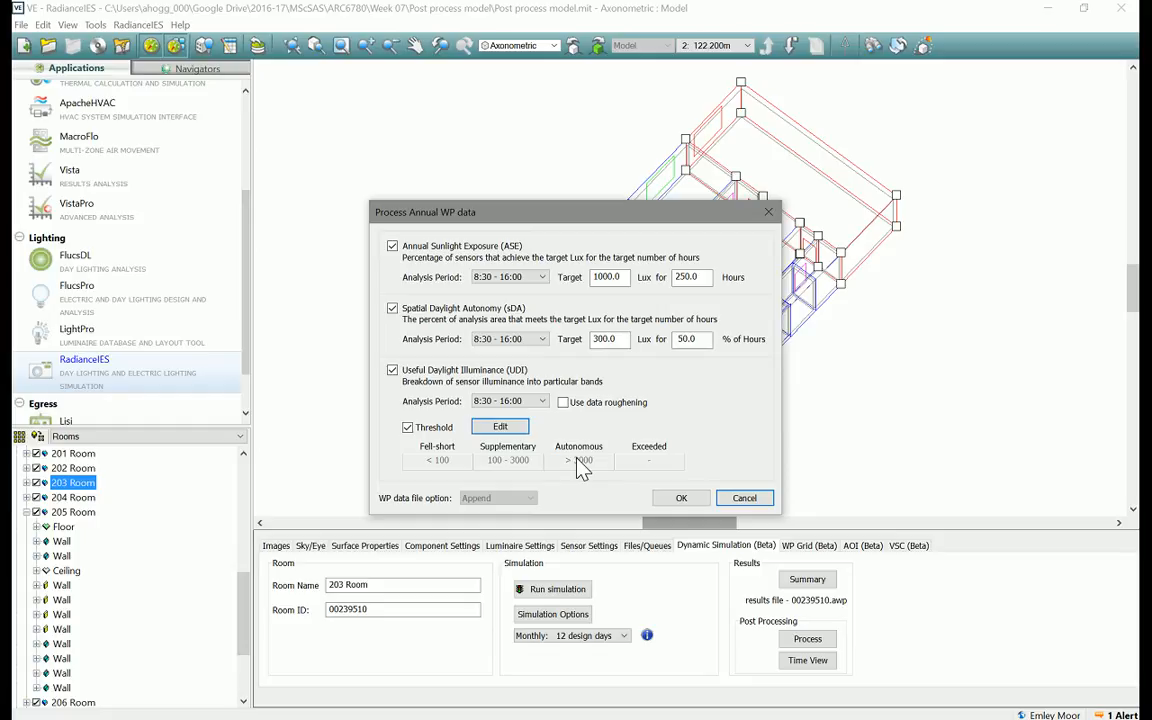
click(681, 500)
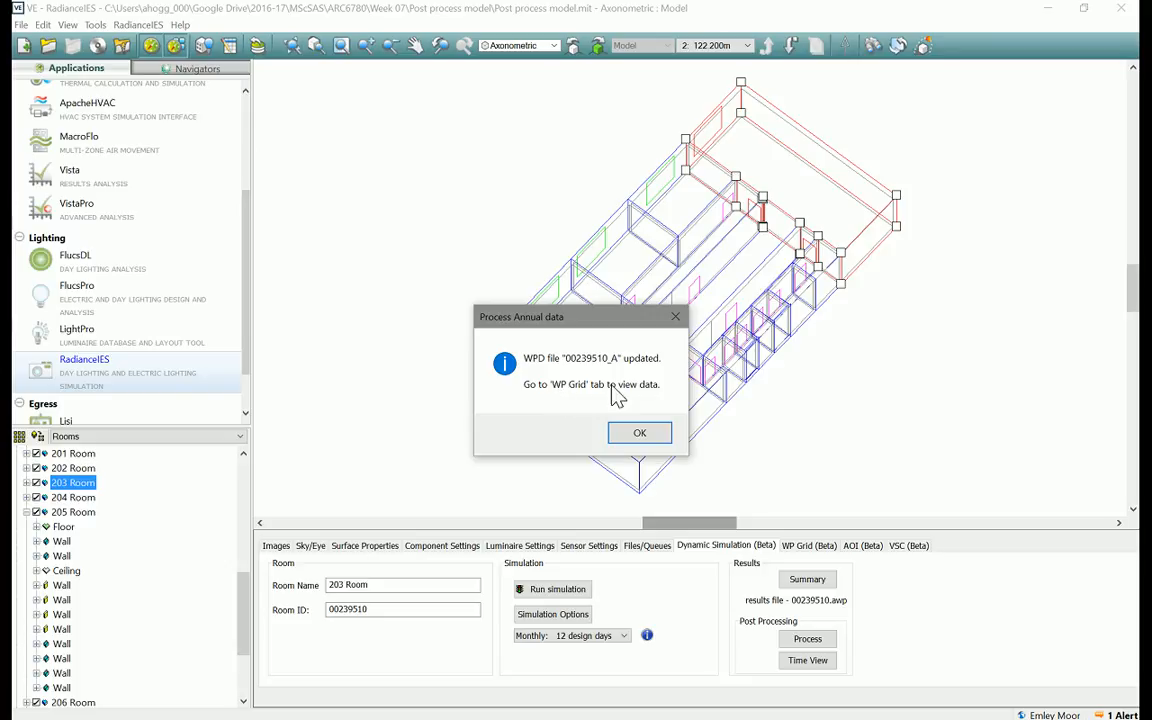
click(650, 439)
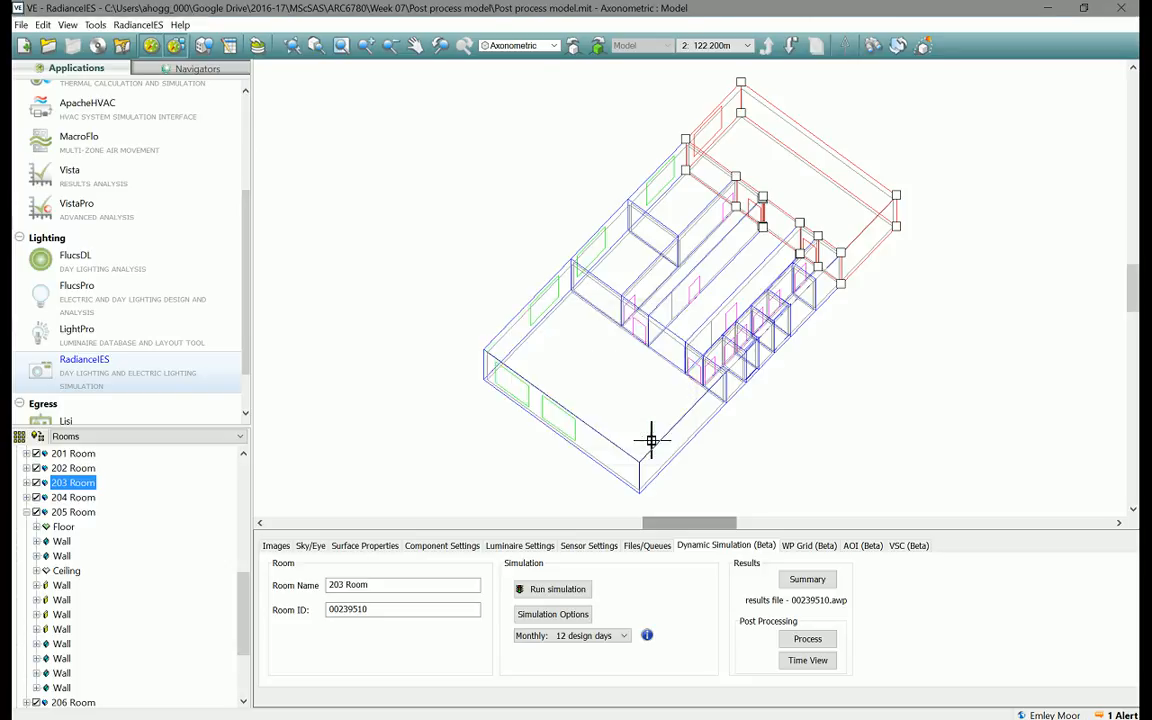
- Open the WP Grid results for 203 Room and review the available sDA, ASE, DF, average lux and UDI results
click(800, 546)
click(800, 546)
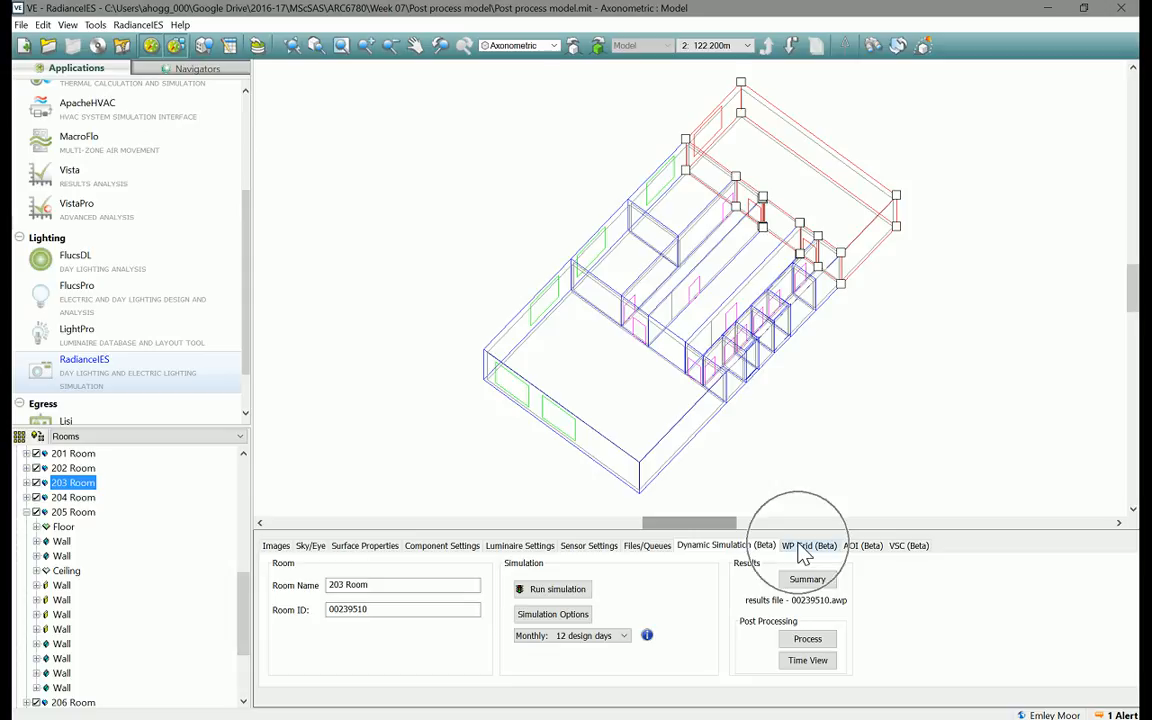
click(800, 546)
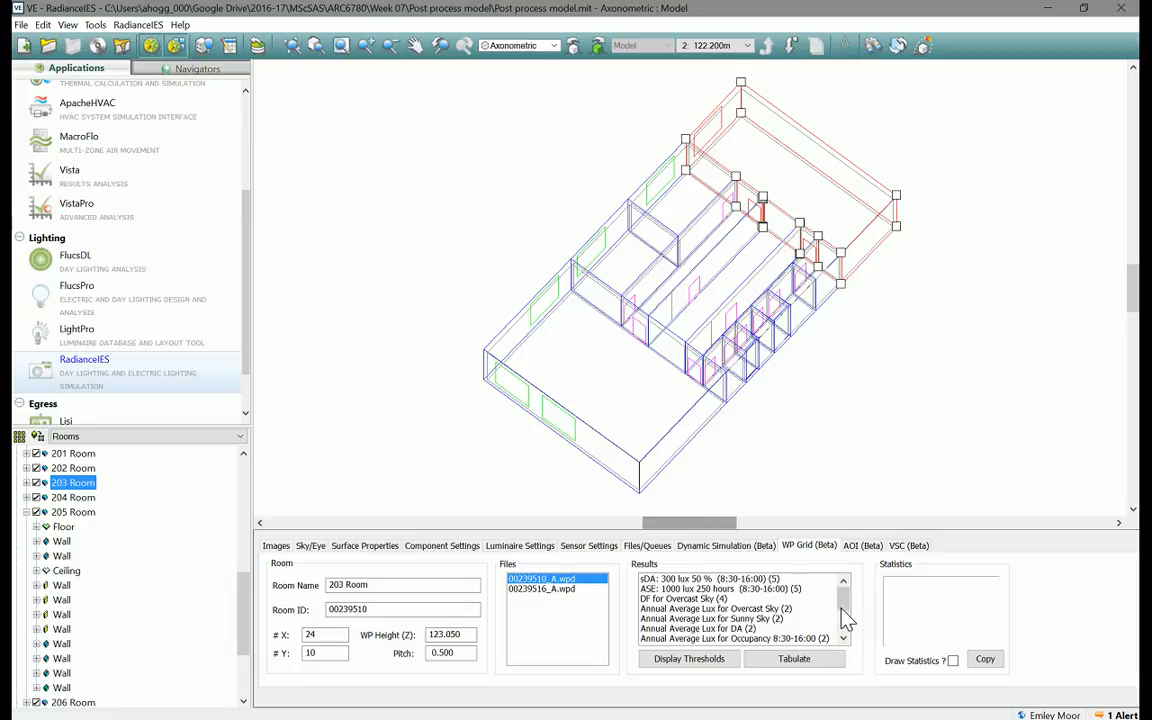
drag(846, 600, 846, 636)
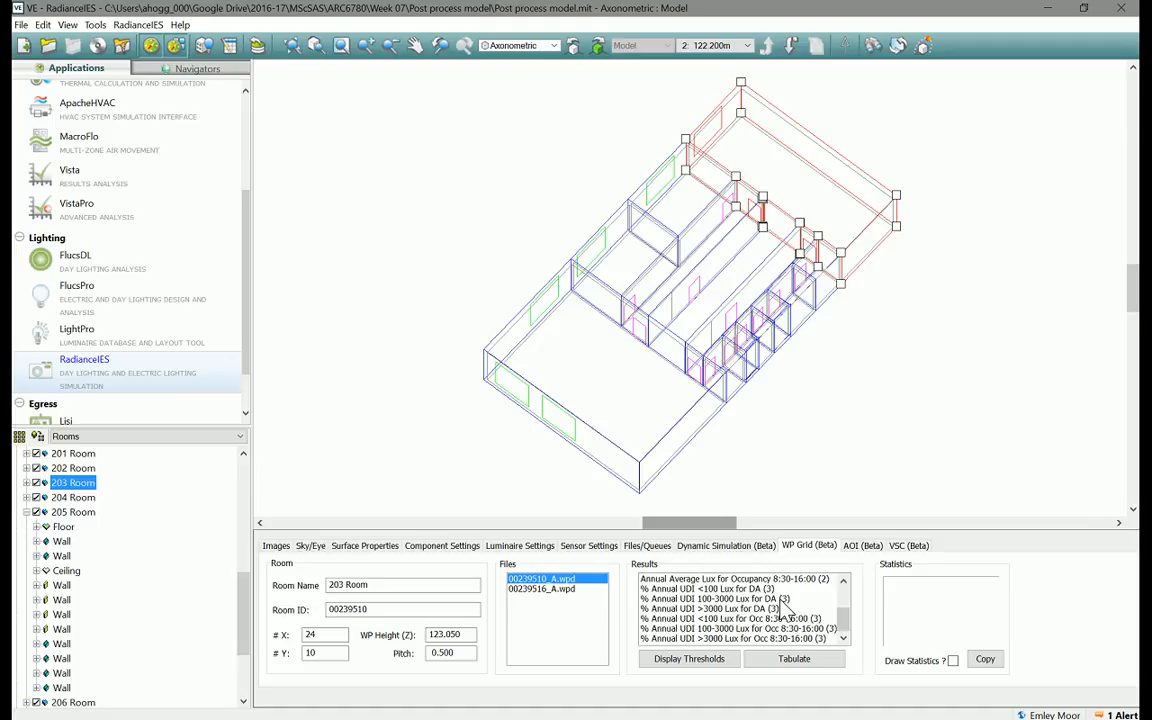
drag(848, 622, 849, 597)
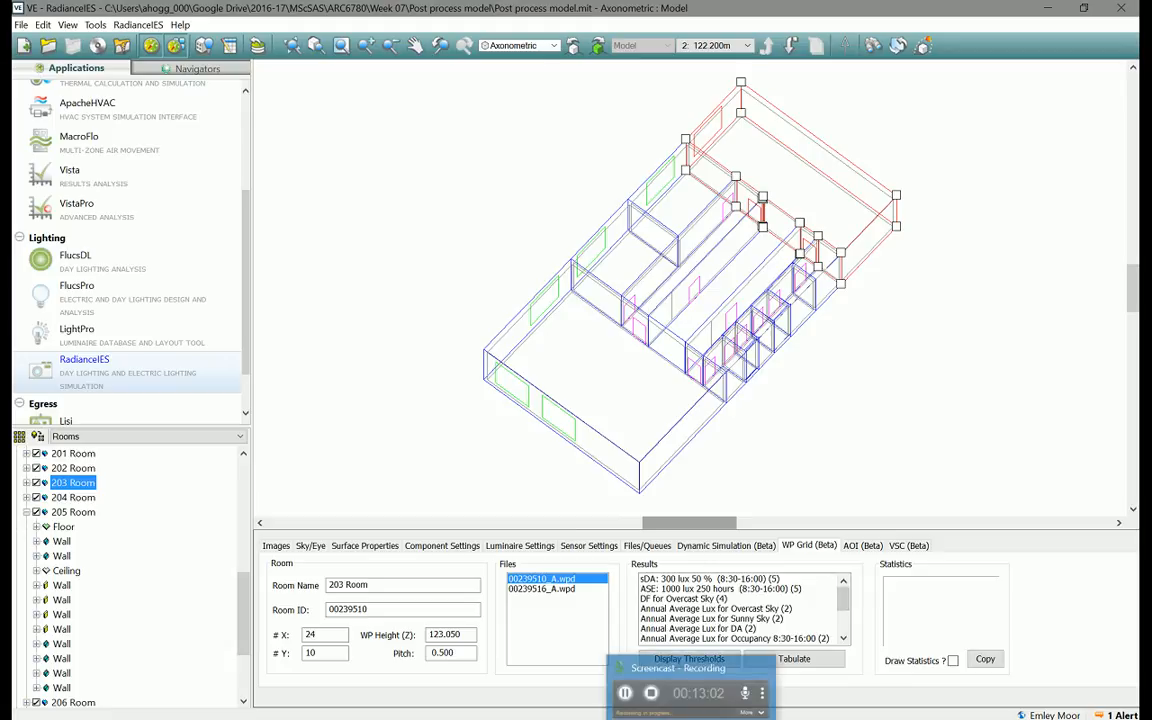
- Display the DF for Overcast Sky (4) result on 203 Room's floor at Surface level in Plan view
click(679, 599)
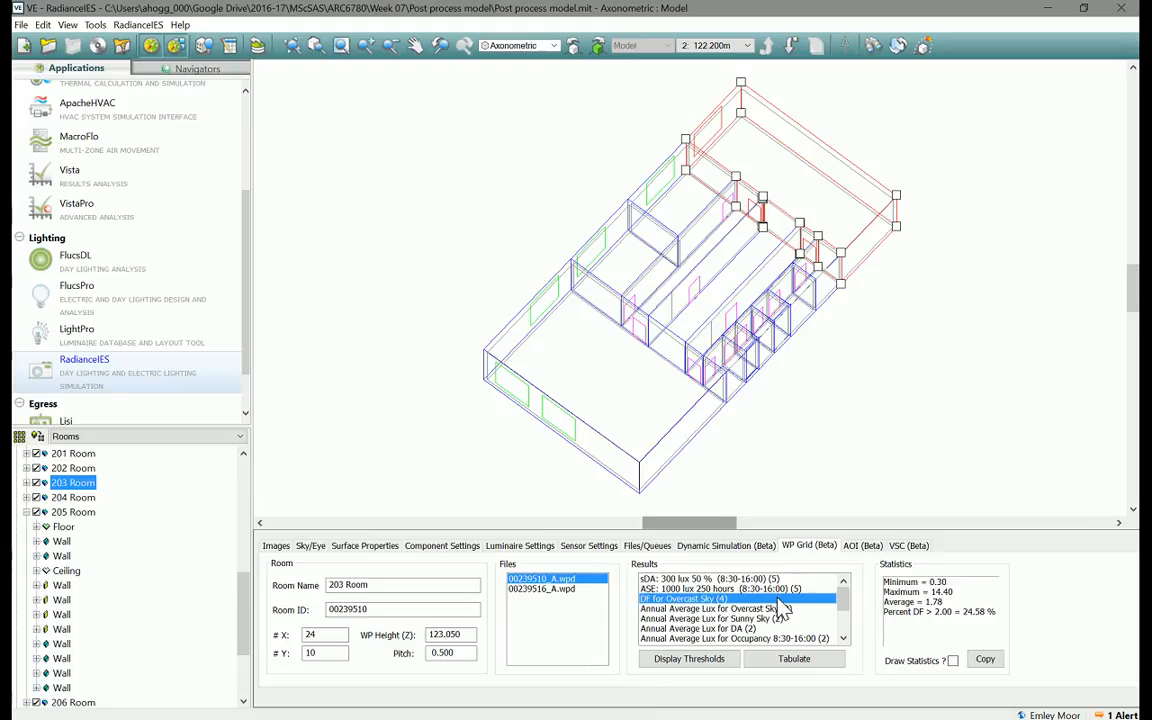
double_click(695, 596)
click(790, 47)
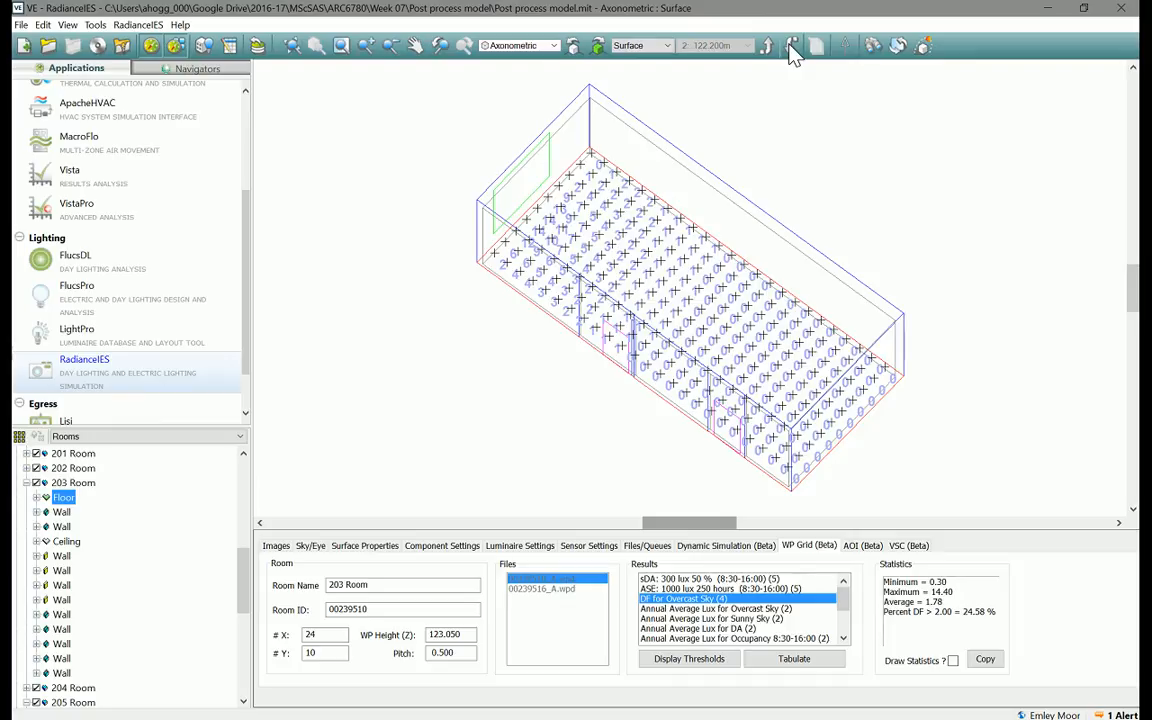
click(554, 47)
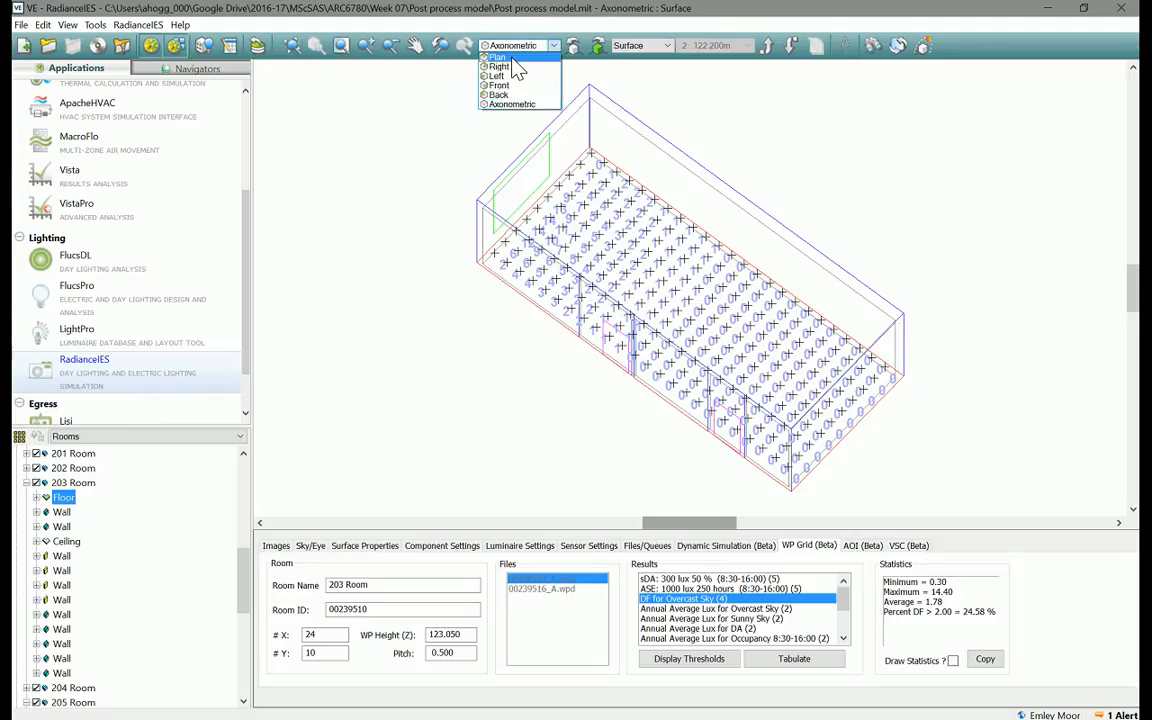
click(513, 64)
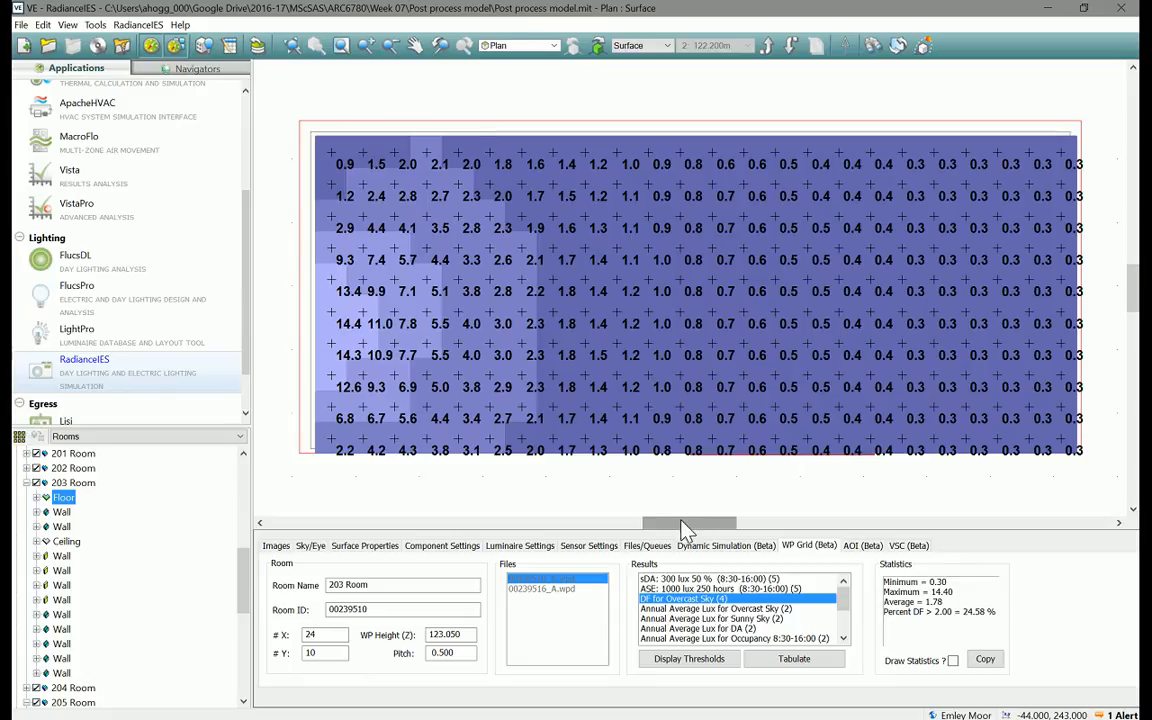
- Examine the daylight factor grid across 203 Room's floor together with its Daylight Factor colour legend
mouse_move(686, 530)
mouse_down()
mouse_move(724, 530)
mouse_move(678, 530)
mouse_up()
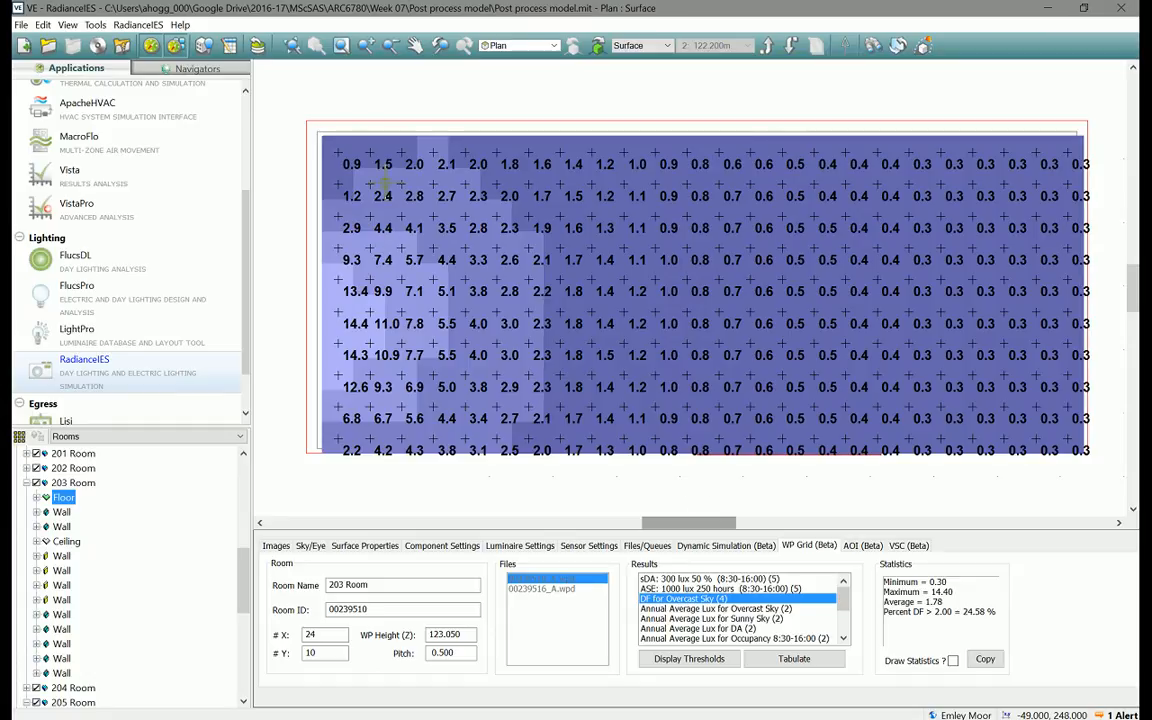
click(391, 46)
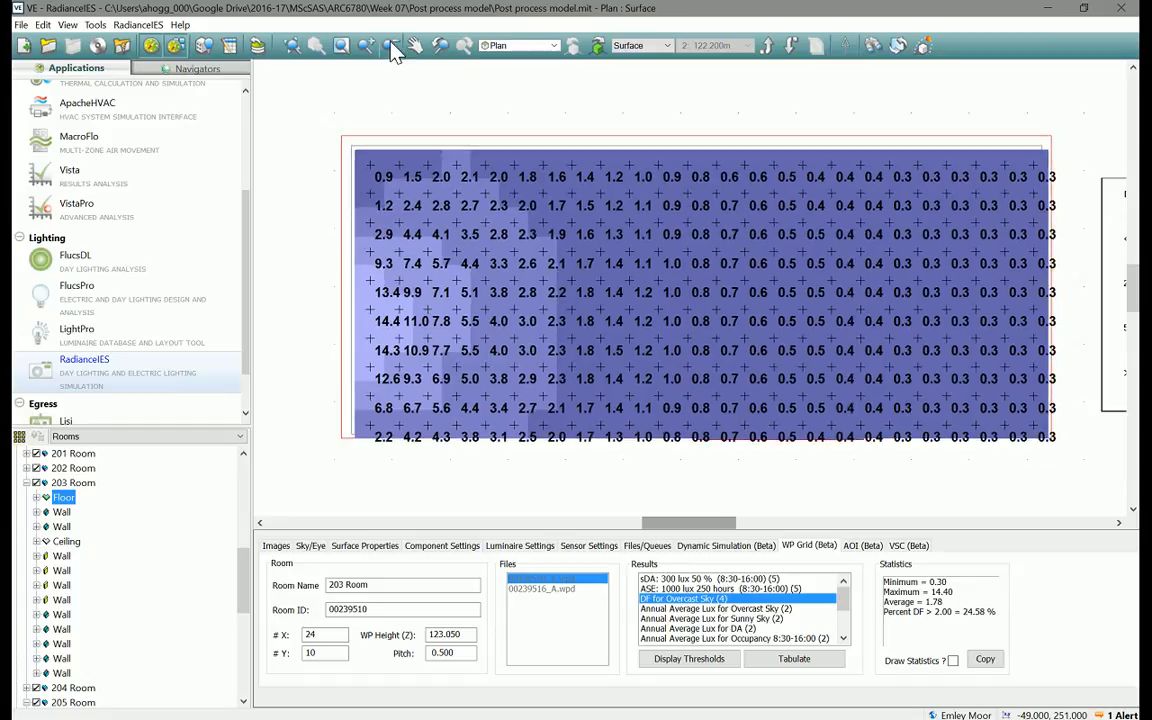
click(391, 46)
click(391, 46)
click(391, 46)
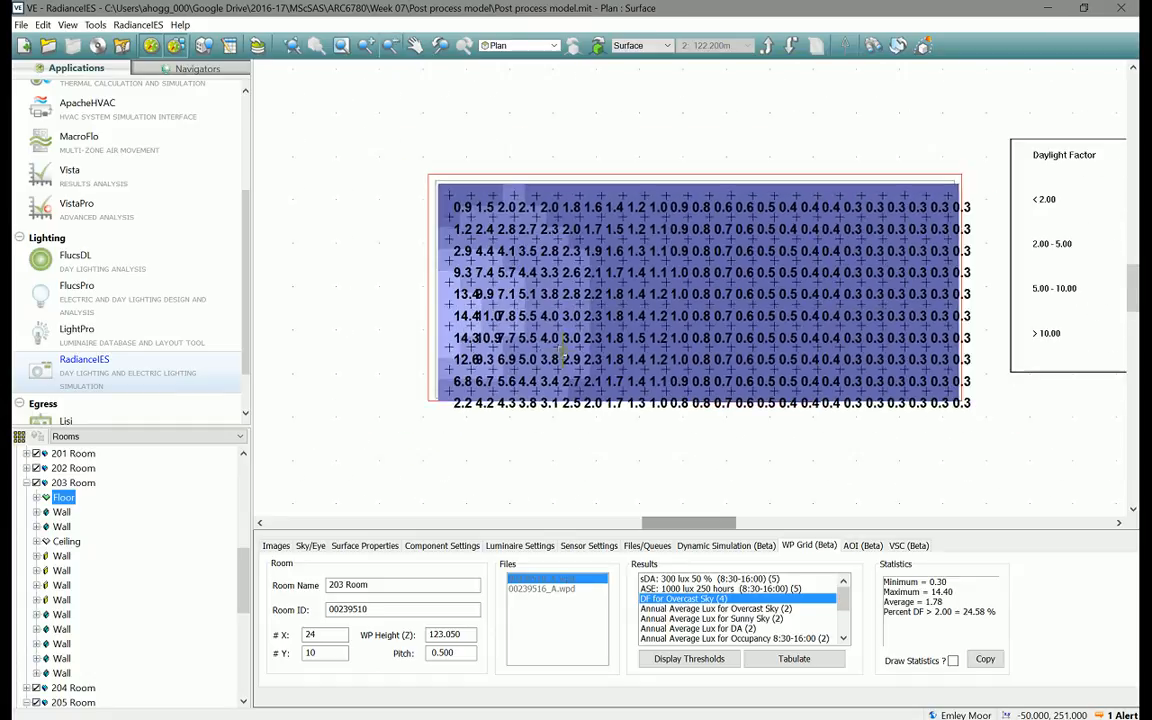
drag(690, 530, 700, 533)
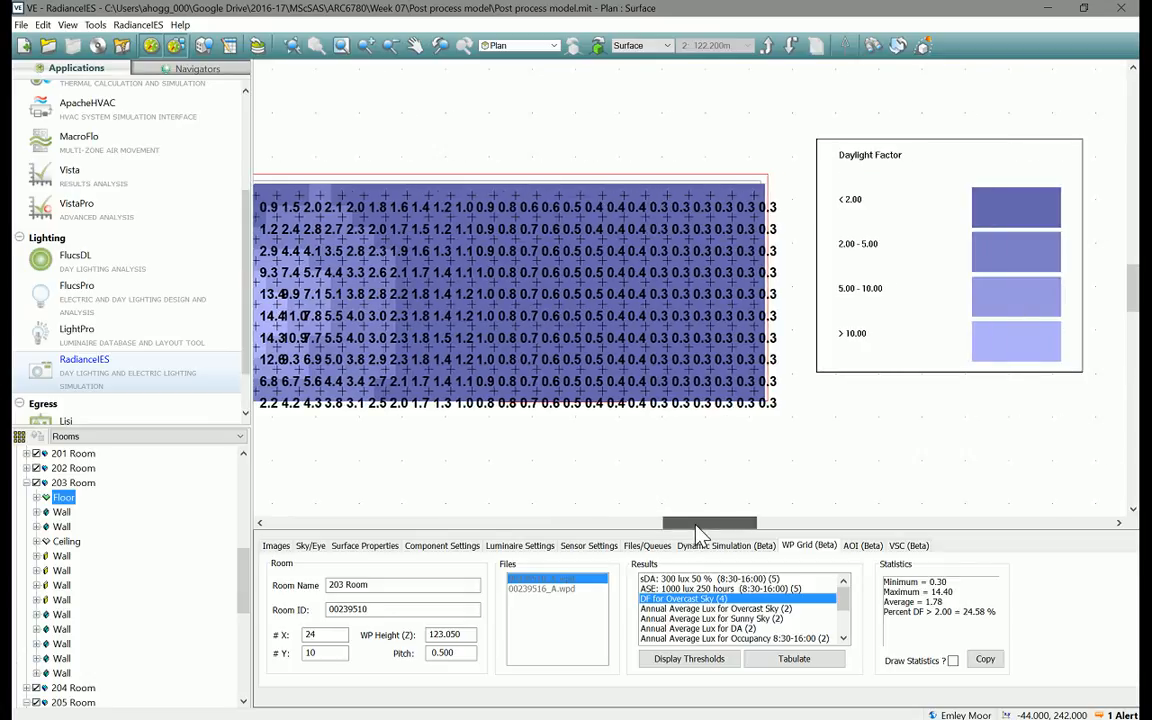
drag(696, 526, 687, 525)
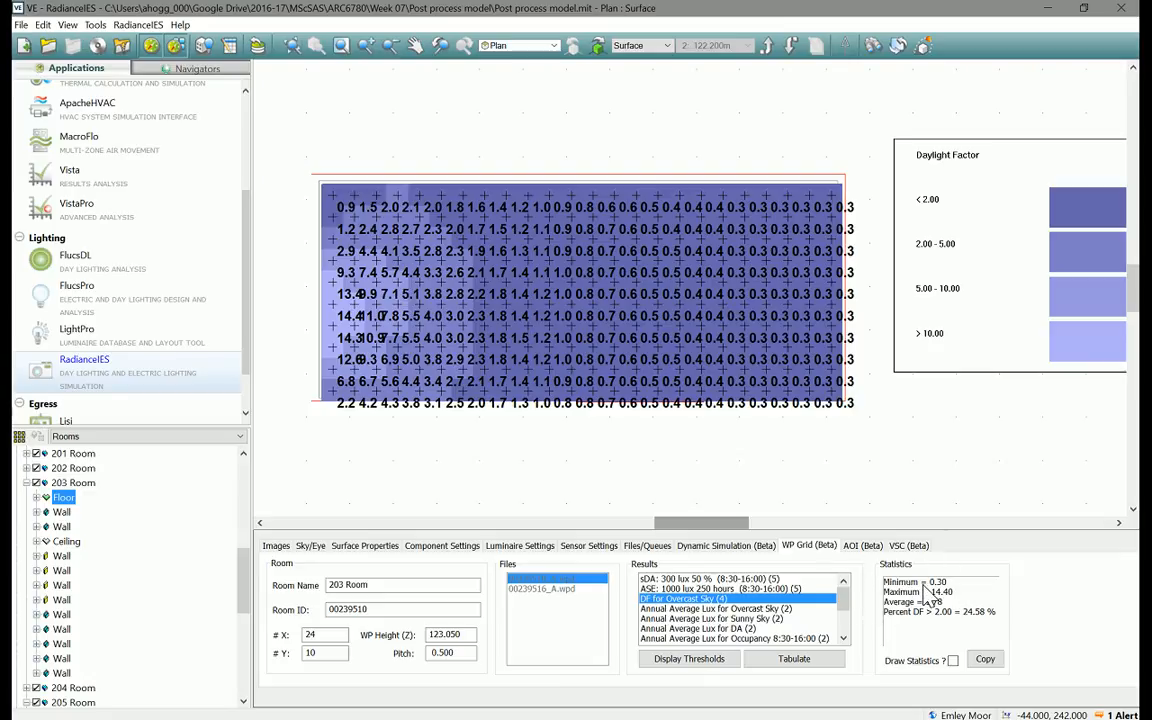
- Turn on drawn statistics for the DF for Overcast Sky result and bring them into view above the legend
click(953, 661)
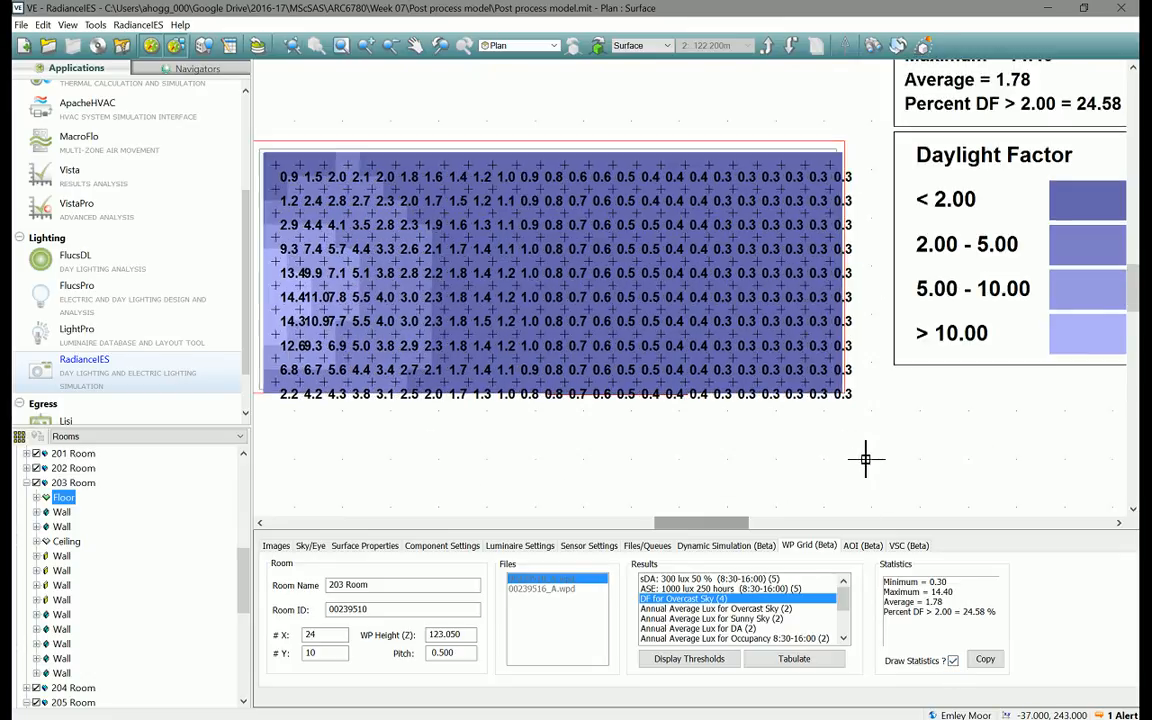
scroll(862, 457, down, 1)
drag(733, 525, 735, 527)
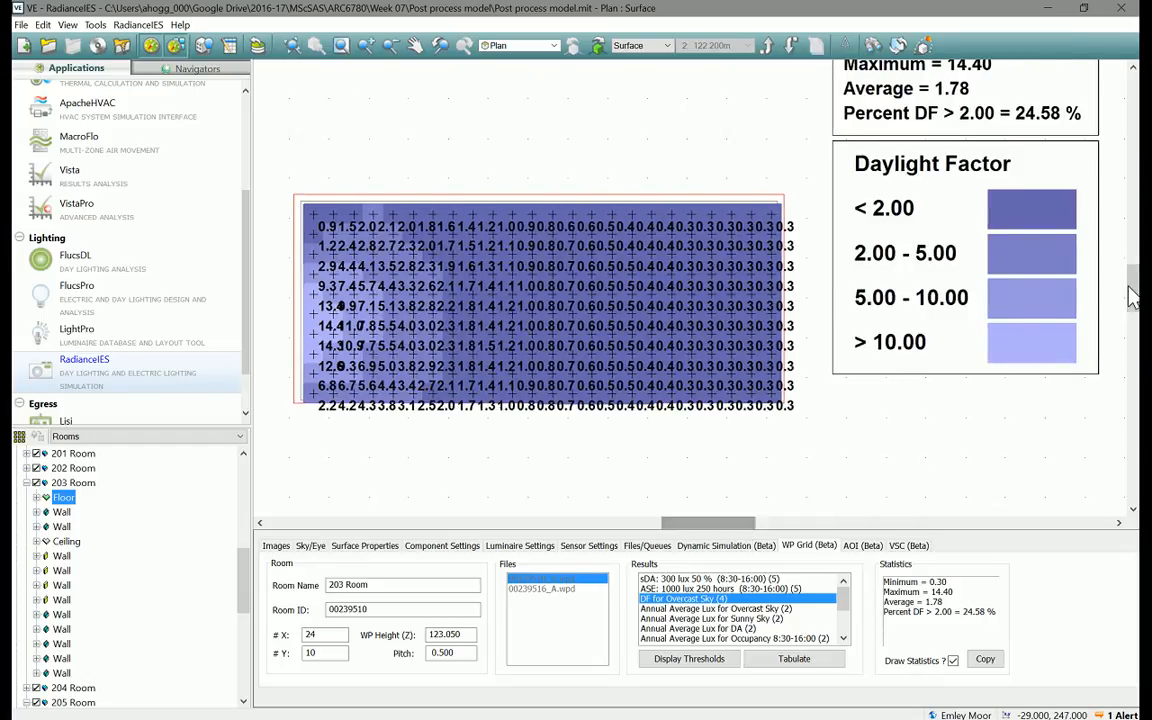
drag(1133, 292, 1133, 287)
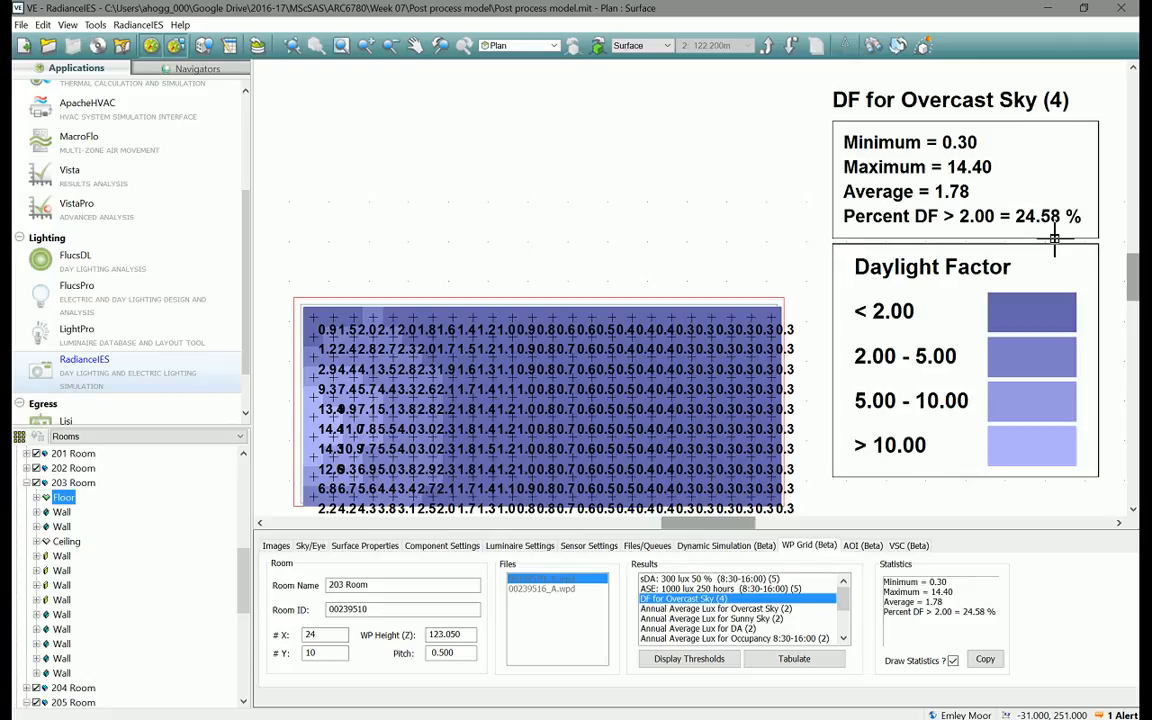
- Switch to the Axonometric view and inspect the window at the end of 203 Room against the daylight factor grid
click(552, 47)
click(490, 101)
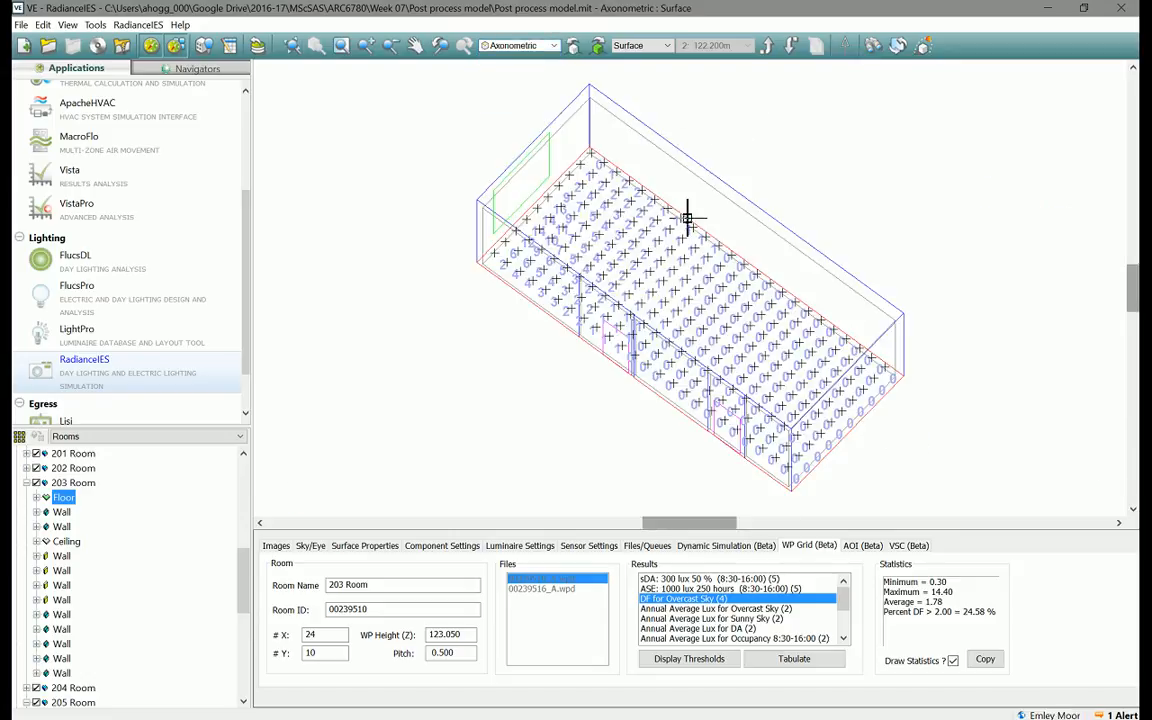
click(527, 205)
click(535, 194)
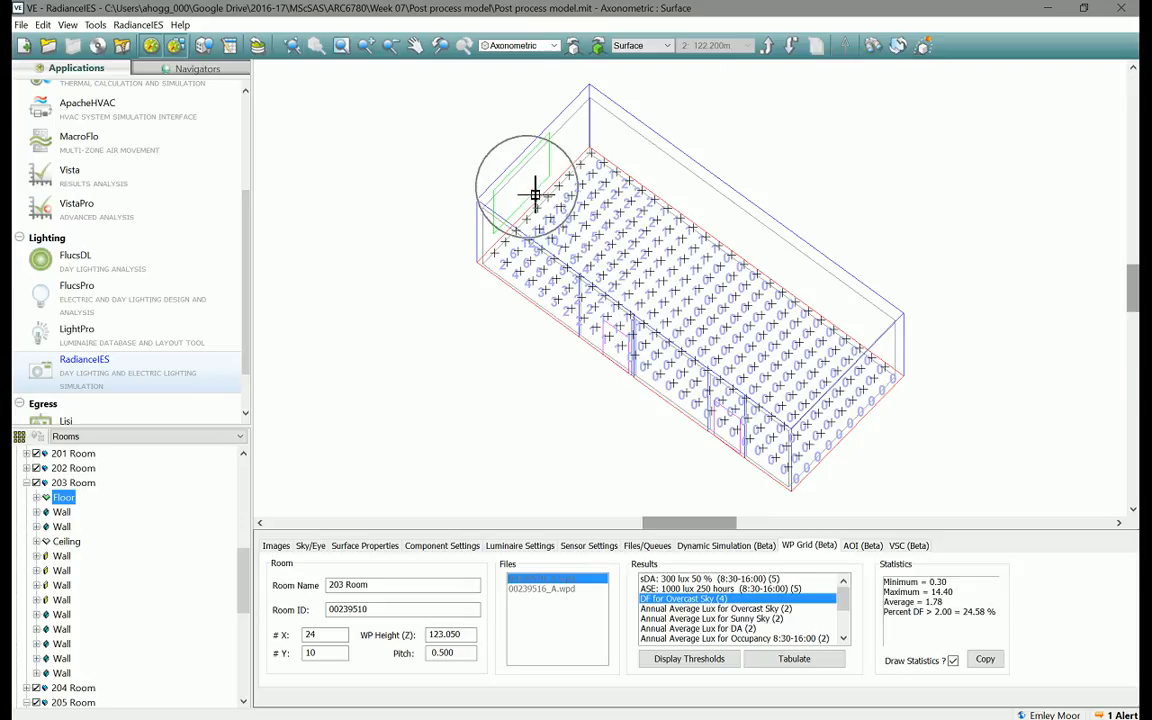
click(534, 194)
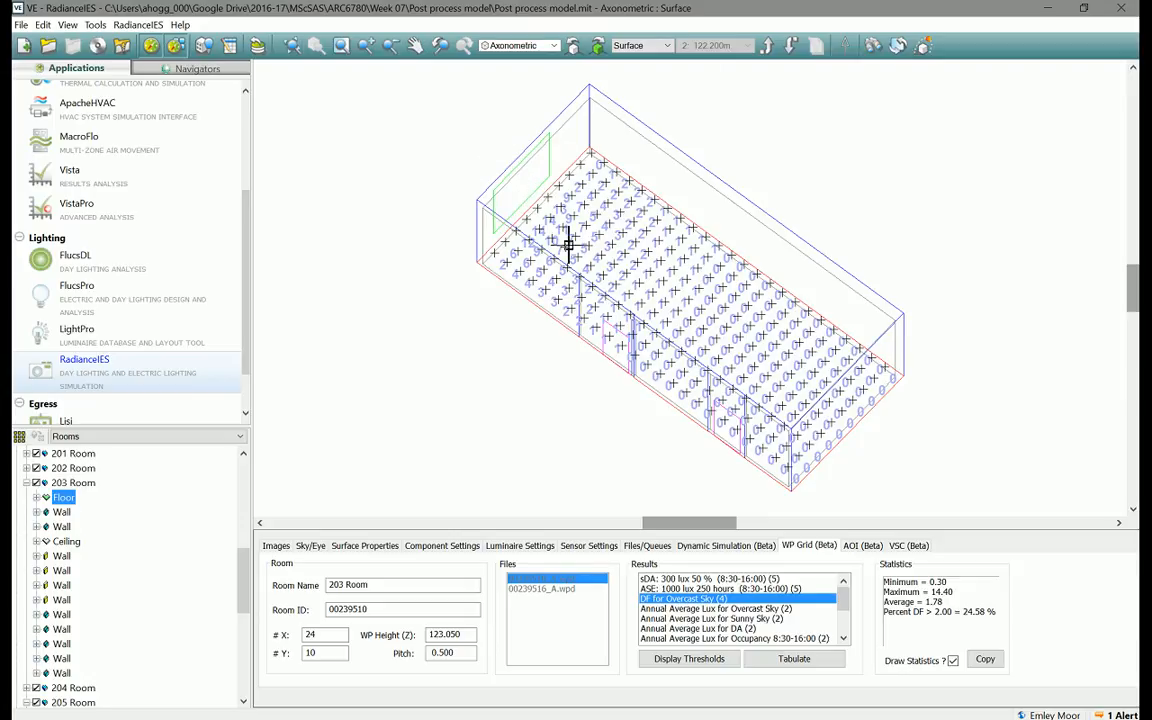
- Return to the Plan view and examine the daylight factor grid alongside its legend and drawn statistics
click(557, 50)
click(514, 62)
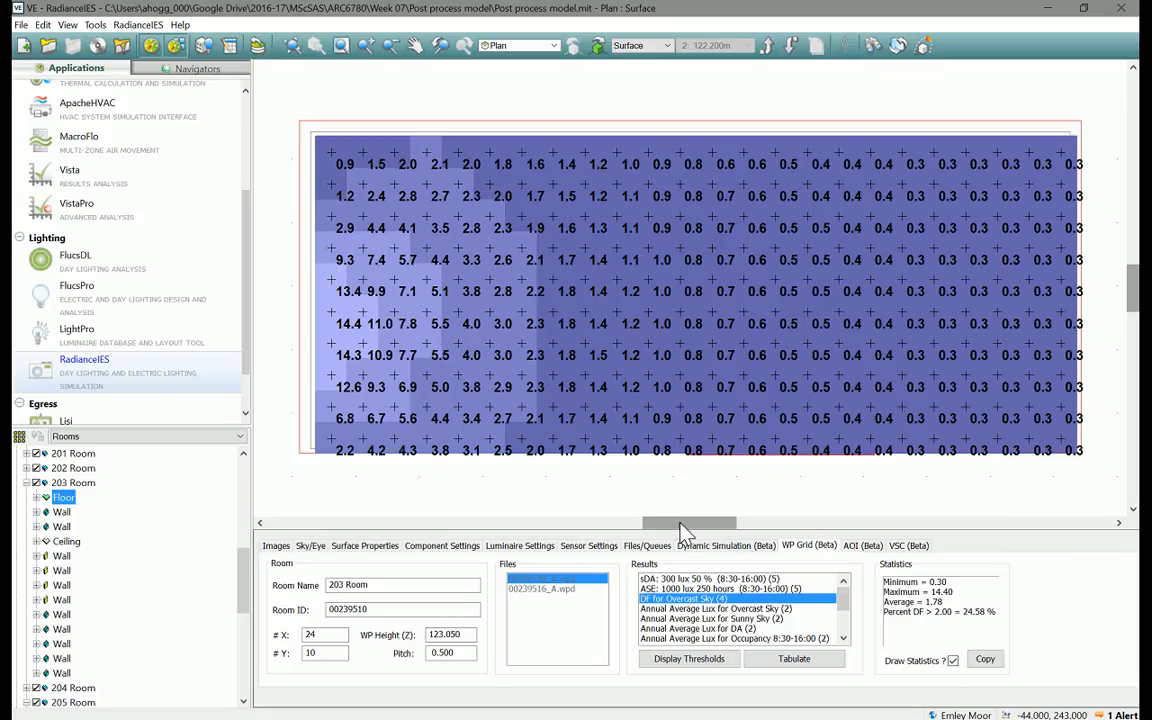
click(391, 47)
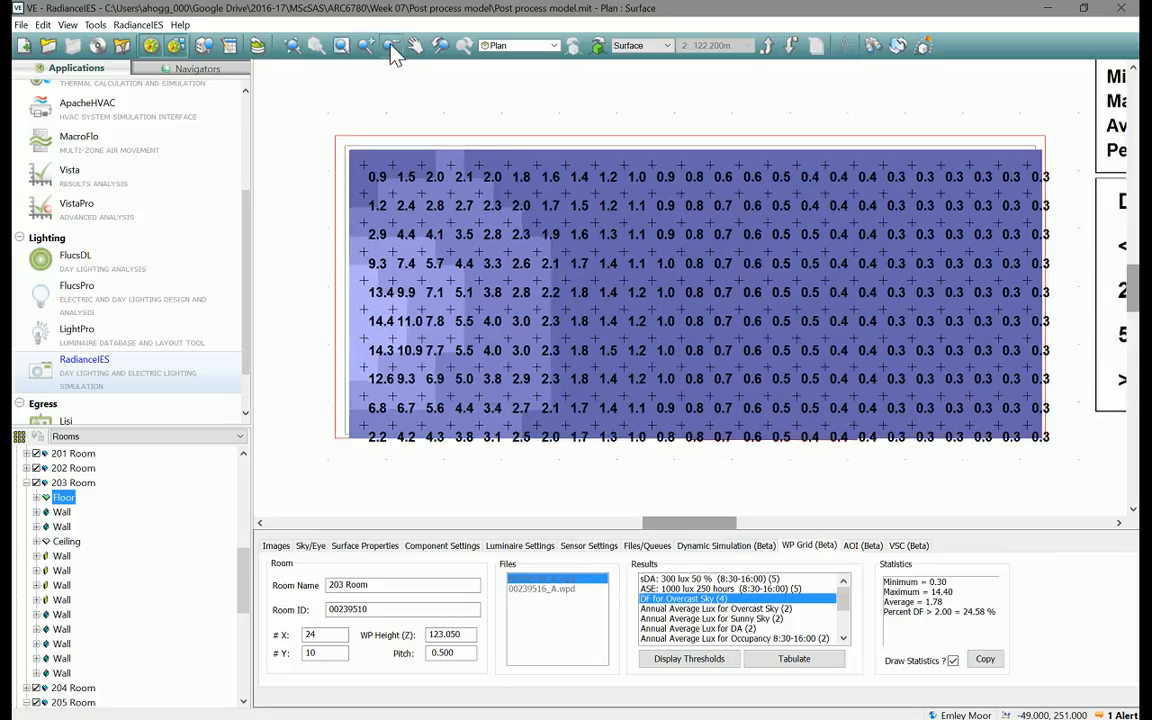
click(391, 47)
click(391, 47)
click(391, 47)
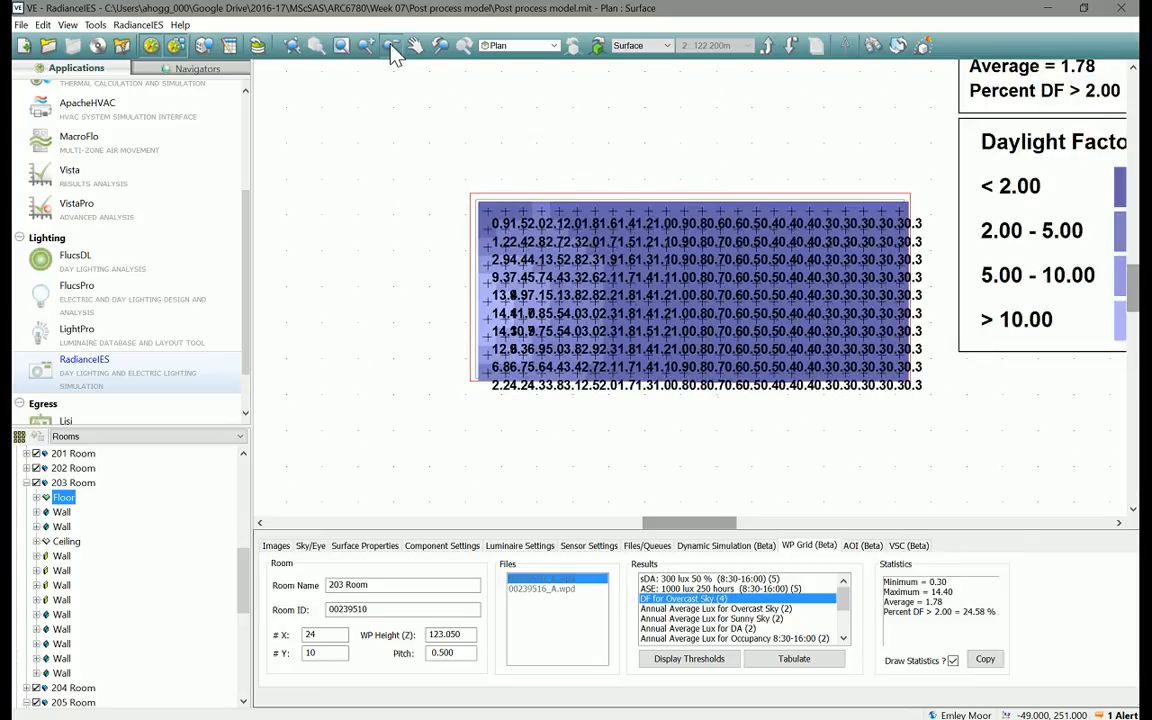
scroll(719, 429, up, 1)
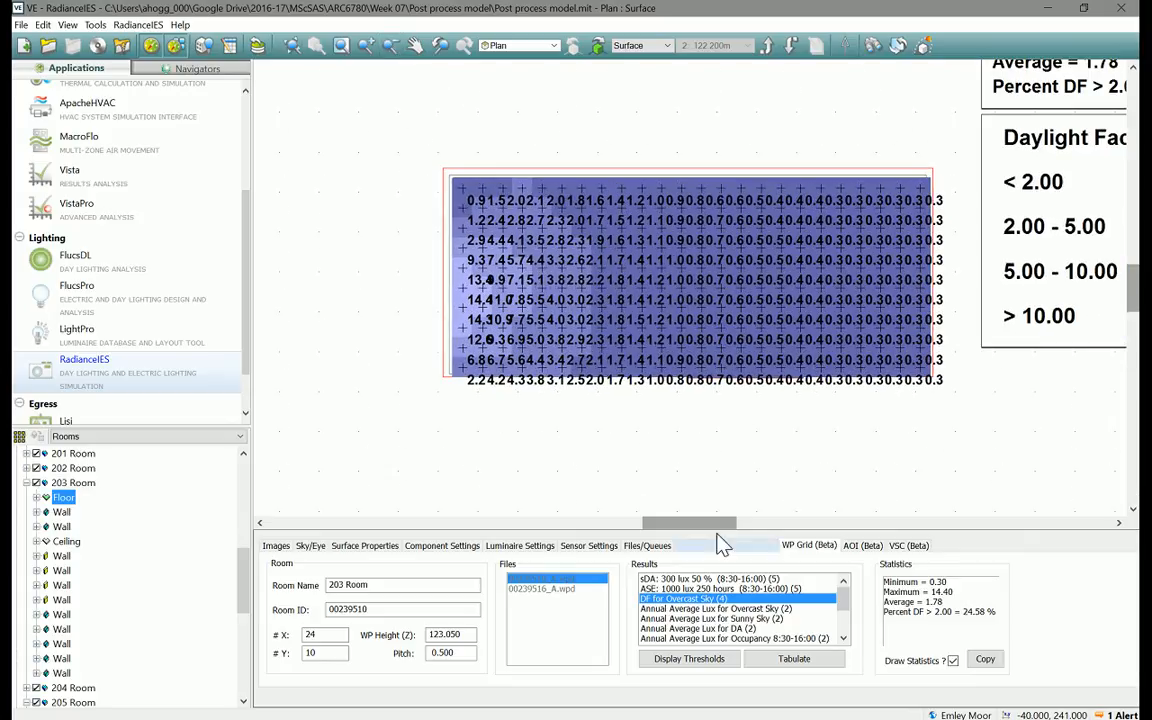
drag(715, 526, 758, 530)
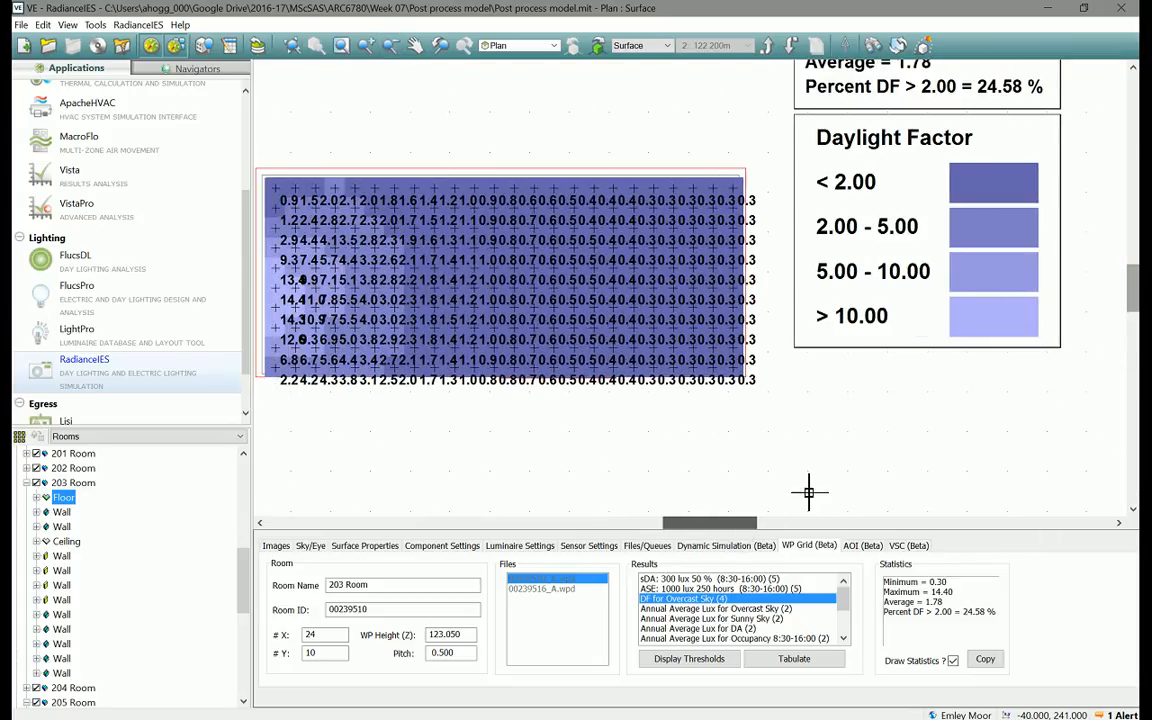
scroll(894, 441, down, 1)
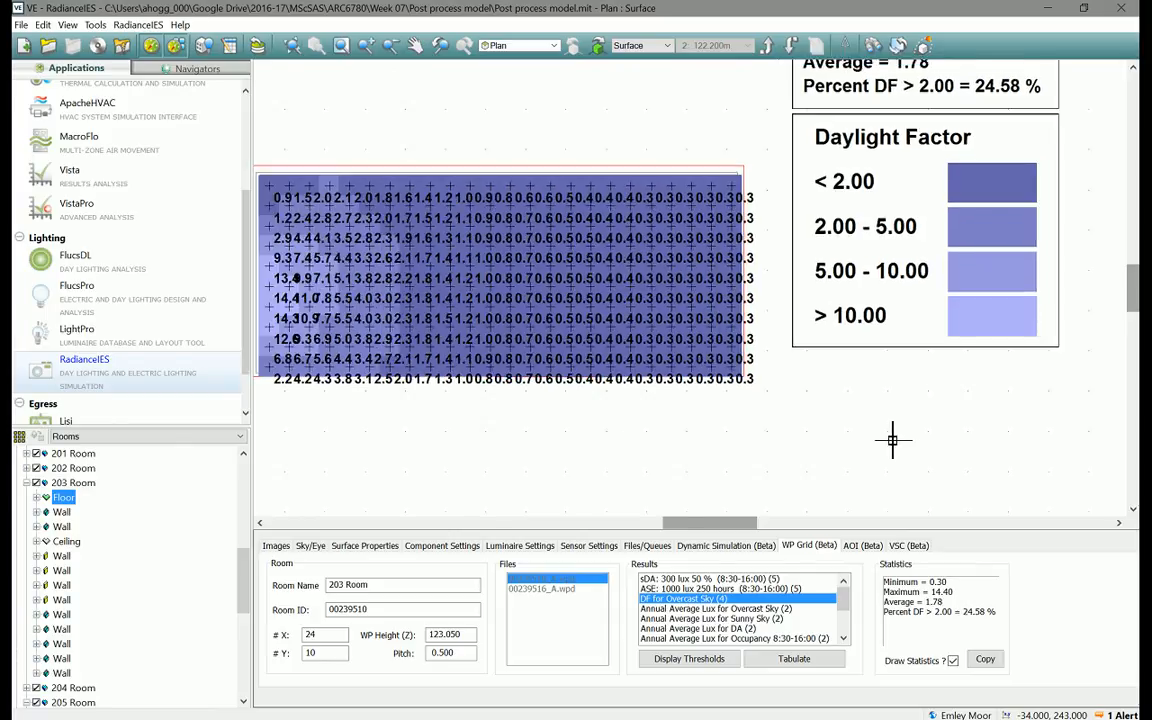